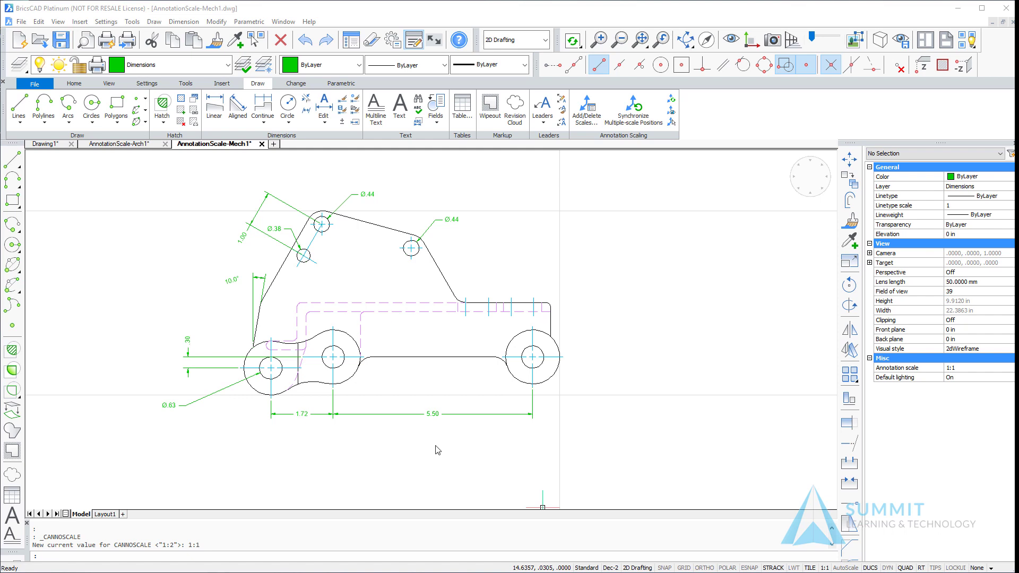
Examine the dimensioned orthographic views and the section view of the pivot mount in model space.
{"action": "middle_click_drag", "start_coordinate": [424, 448], "coordinate": [408, 450]}
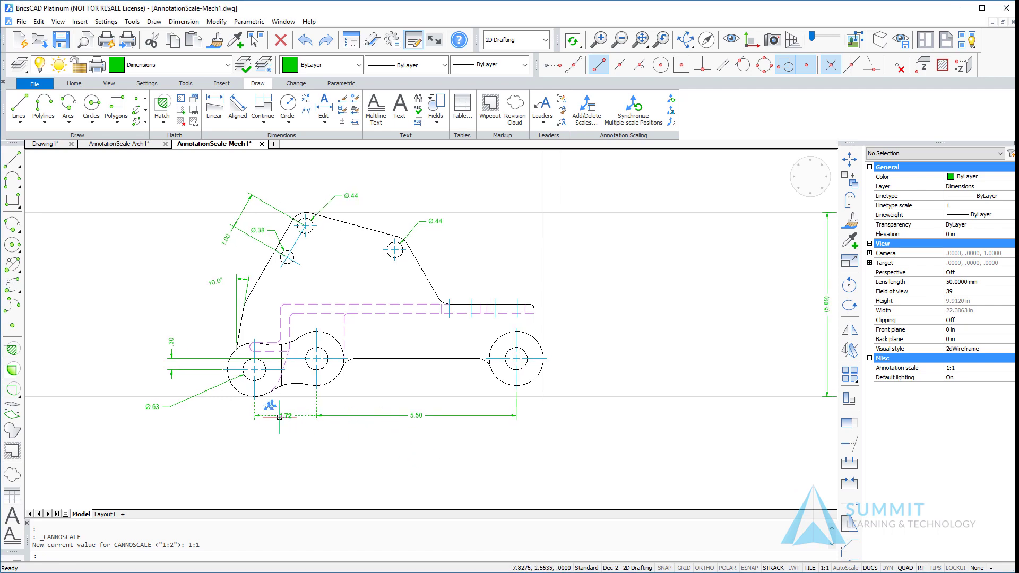
{"action": "scroll", "coordinate": [366, 452], "scroll_direction": "down", "scroll_amount": 5}
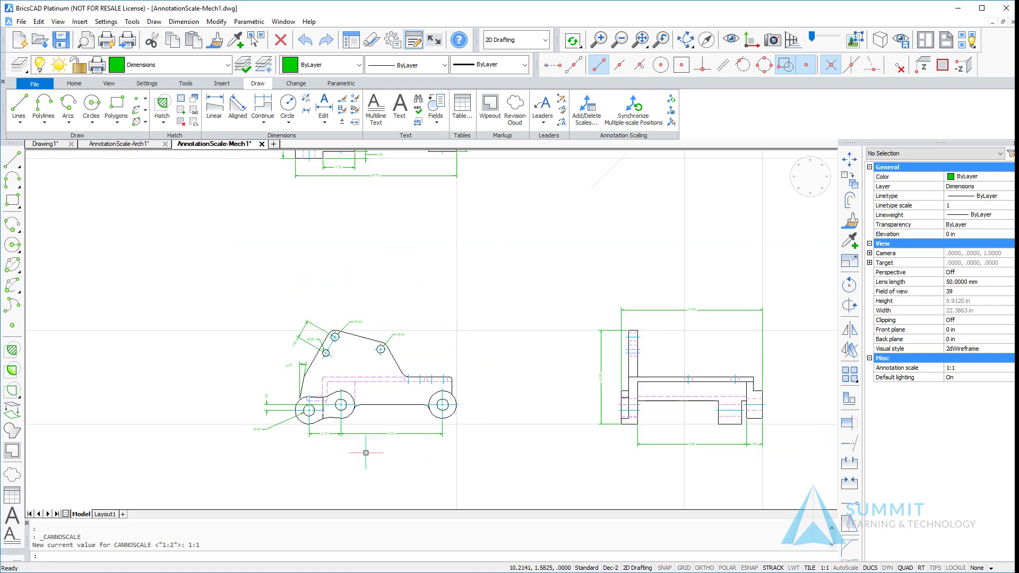
{"action": "mouse_move", "coordinate": [456, 324]}
{"action": "middle_mouse_down"}
{"action": "mouse_move", "coordinate": [466, 329]}
{"action": "mouse_move", "coordinate": [449, 358]}
{"action": "middle_mouse_up"}
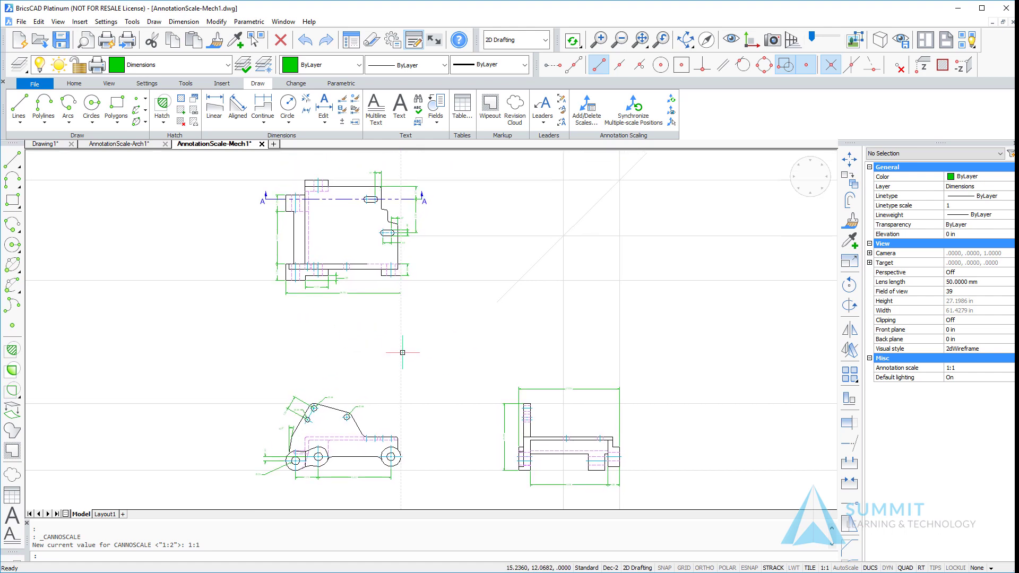
{"action": "scroll", "coordinate": [402, 353], "scroll_direction": "up", "scroll_amount": 2}
{"action": "scroll", "coordinate": [323, 261], "scroll_direction": "down", "scroll_amount": 4}
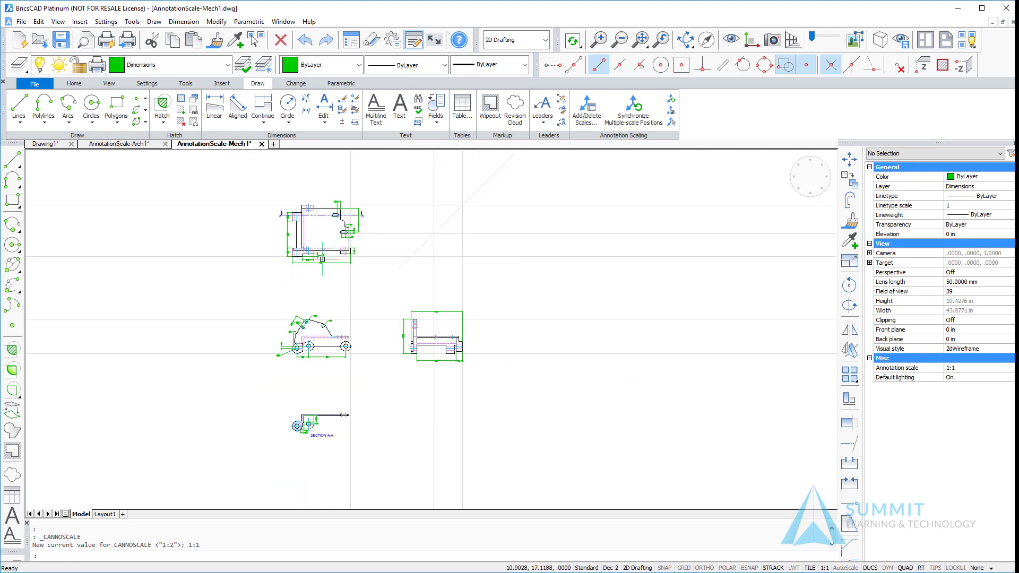
{"action": "scroll", "coordinate": [331, 304], "scroll_direction": "up", "scroll_amount": 2}
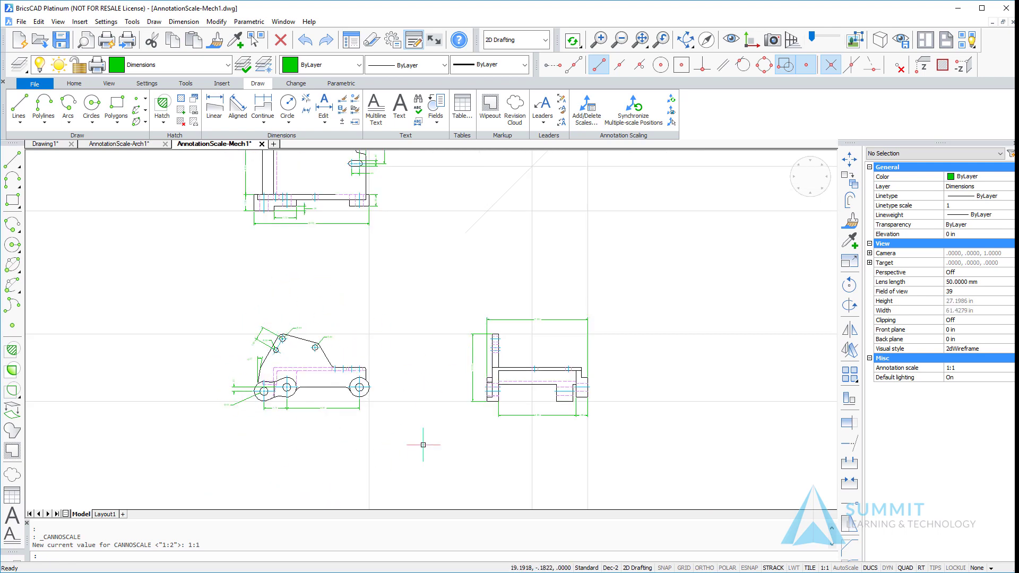
{"action": "scroll", "coordinate": [303, 417], "scroll_direction": "down", "scroll_amount": 2}
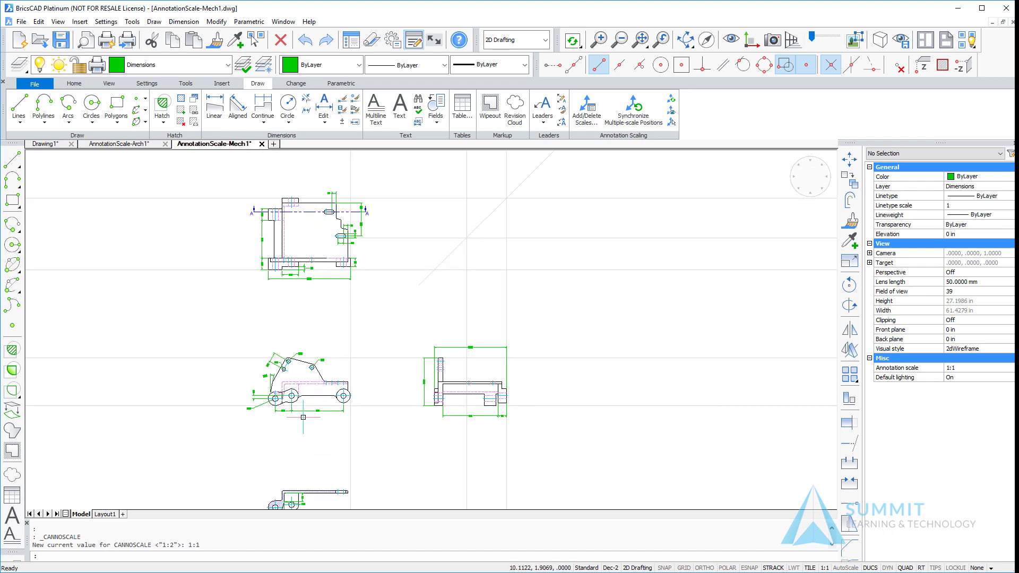
{"action": "scroll", "coordinate": [303, 417], "scroll_direction": "up", "scroll_amount": 5}
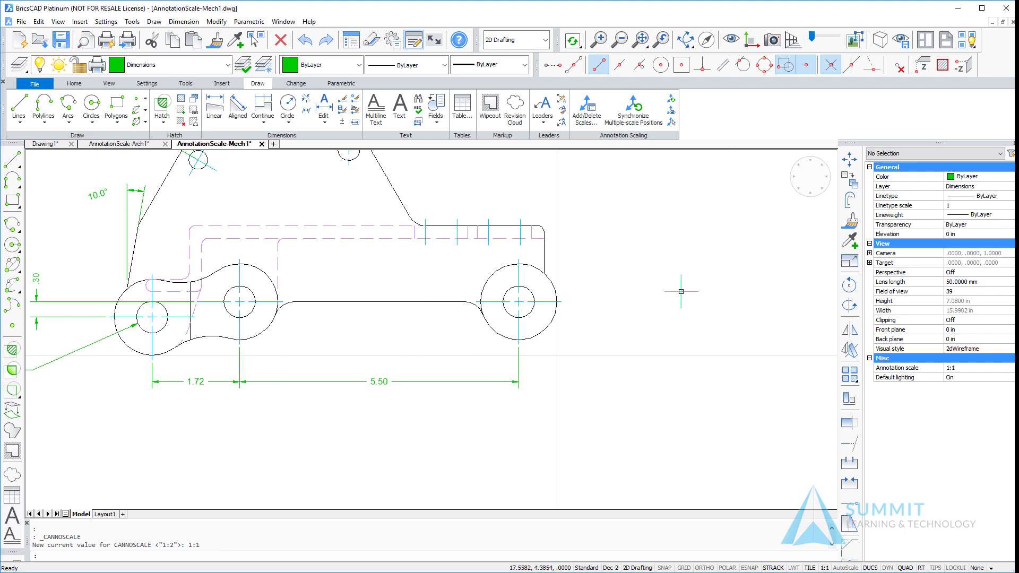
Measure the horizontal distance between the centrelines of the middle and far-right bosses in the front view, with entity snaps turned on.
{"action": "type", "text": "DISH"}
{"action": "key", "text": "Return"}
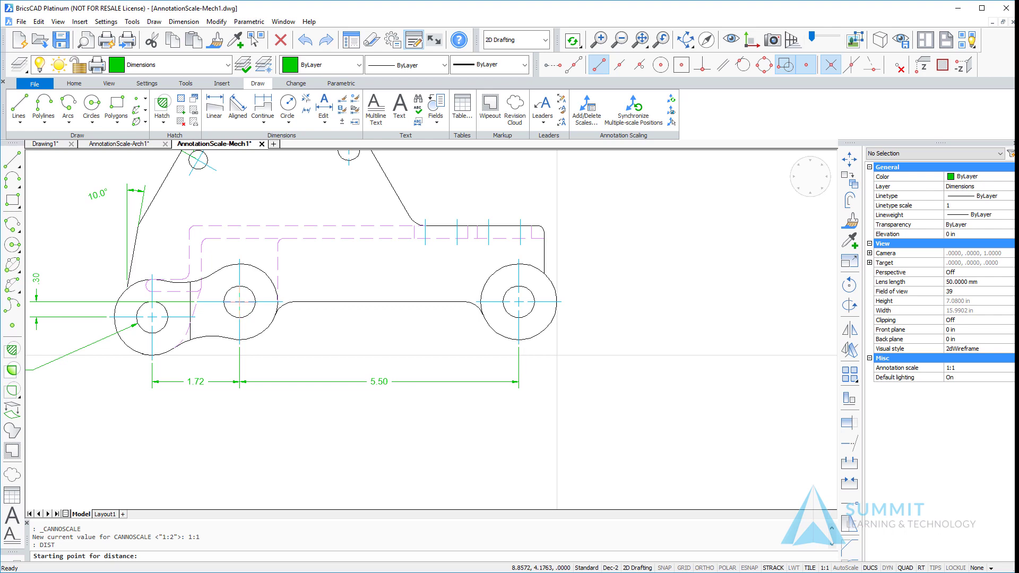
{"action": "key", "text": "F3"}
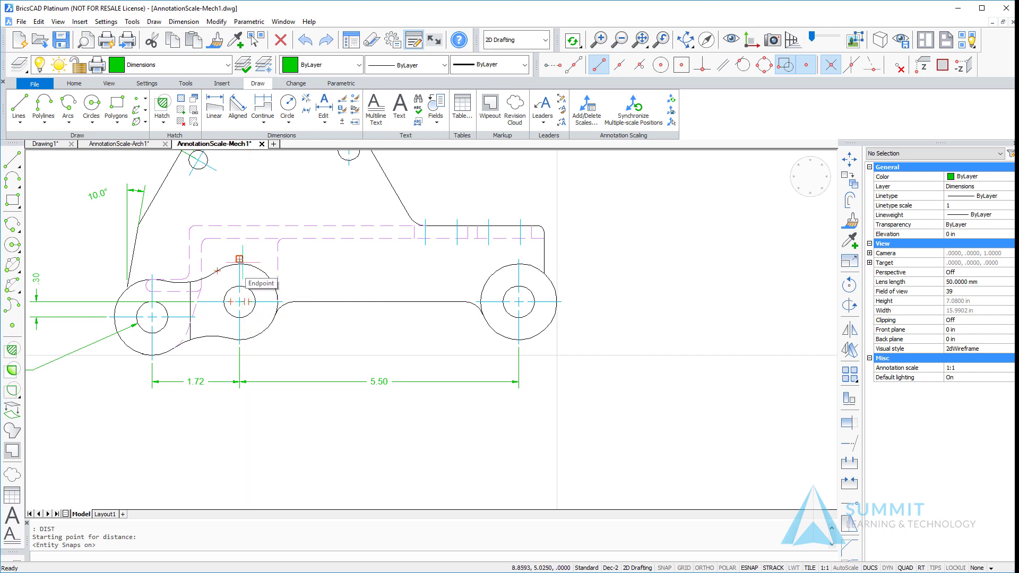
{"action": "left_click", "coordinate": [239, 259]}
{"action": "left_click", "coordinate": [519, 263]}
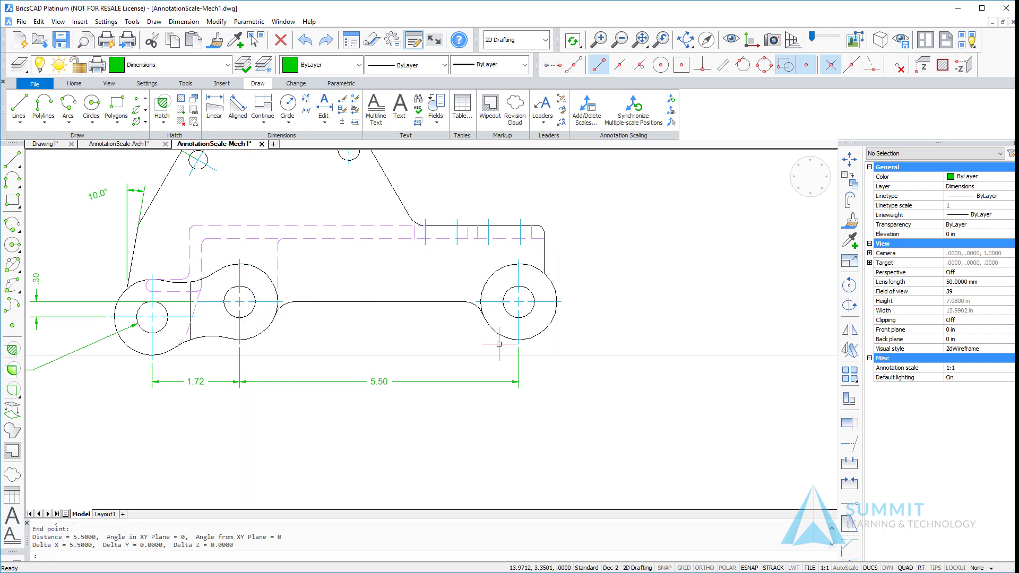
{"action": "left_click_drag", "start_coordinate": [91, 542], "coordinate": [285, 546]}
{"action": "key", "text": "Escape"}
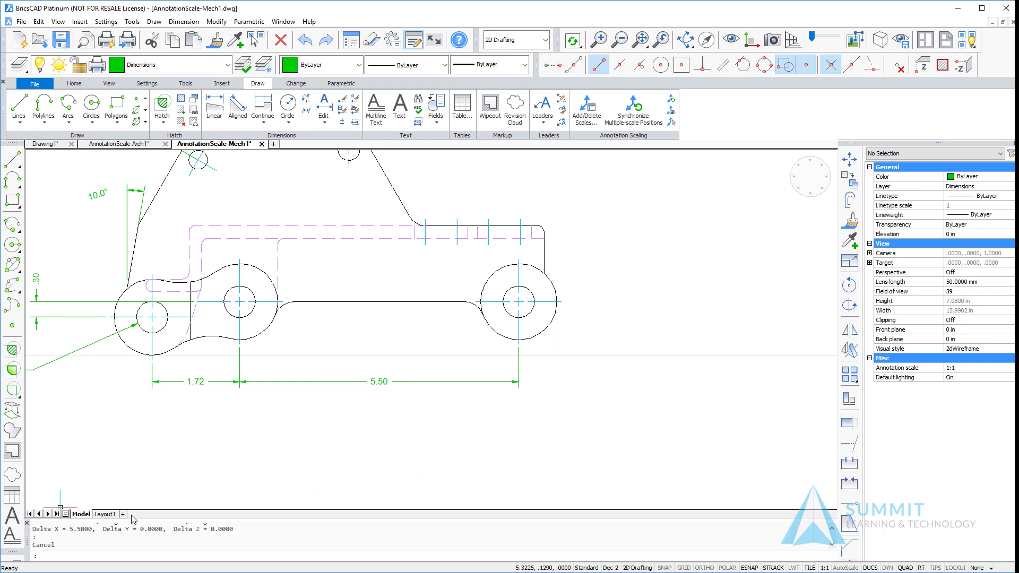
Switch to the Layout1 sheet and look over its viewports, sample texts and title block.
{"action": "left_click", "coordinate": [104, 515]}
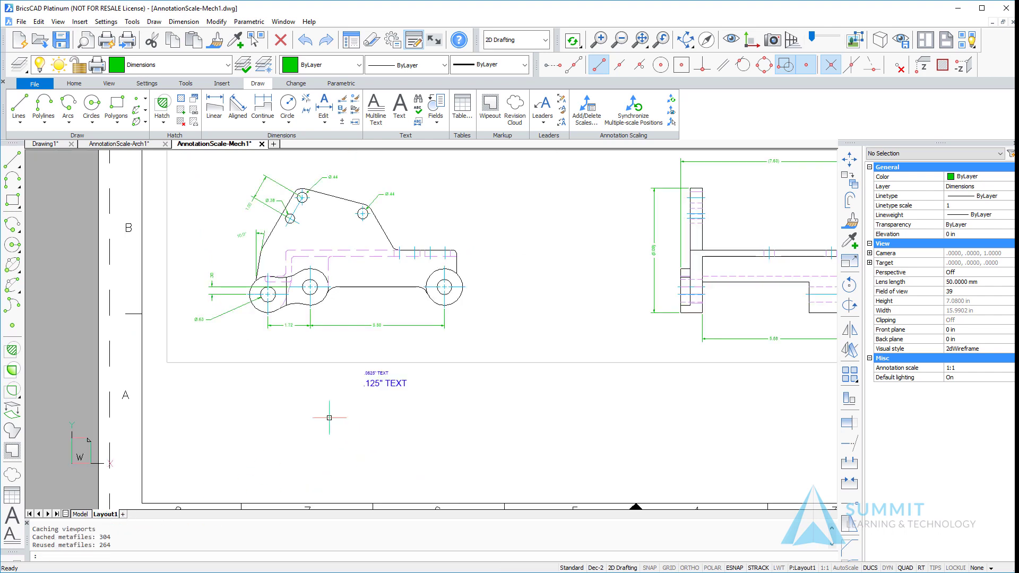
{"action": "scroll", "coordinate": [525, 437], "scroll_direction": "down", "scroll_amount": 3}
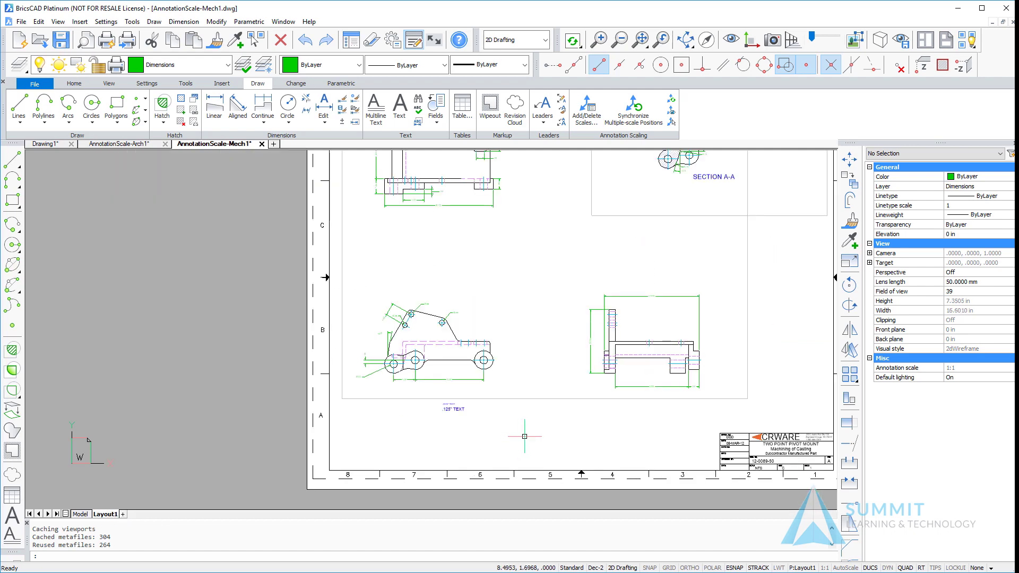
{"action": "middle_click_drag", "start_coordinate": [525, 436], "coordinate": [482, 480]}
{"action": "scroll", "coordinate": [473, 484], "scroll_direction": "down", "scroll_amount": 4}
{"action": "scroll", "coordinate": [479, 488], "scroll_direction": "up", "scroll_amount": 5}
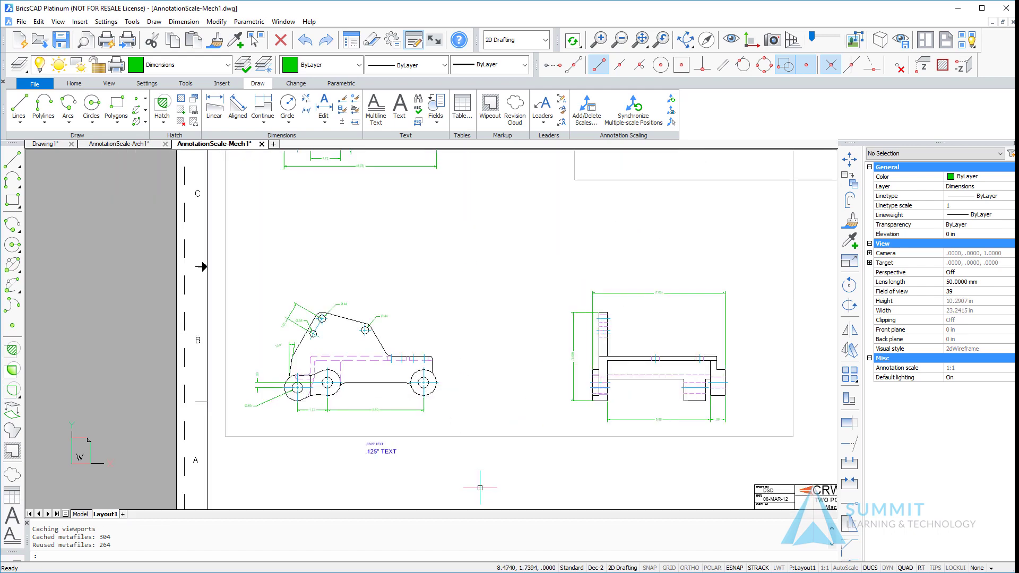
{"action": "scroll", "coordinate": [479, 487], "scroll_direction": "down", "scroll_amount": 3}
{"action": "middle_click_drag", "start_coordinate": [485, 485], "coordinate": [351, 432]}
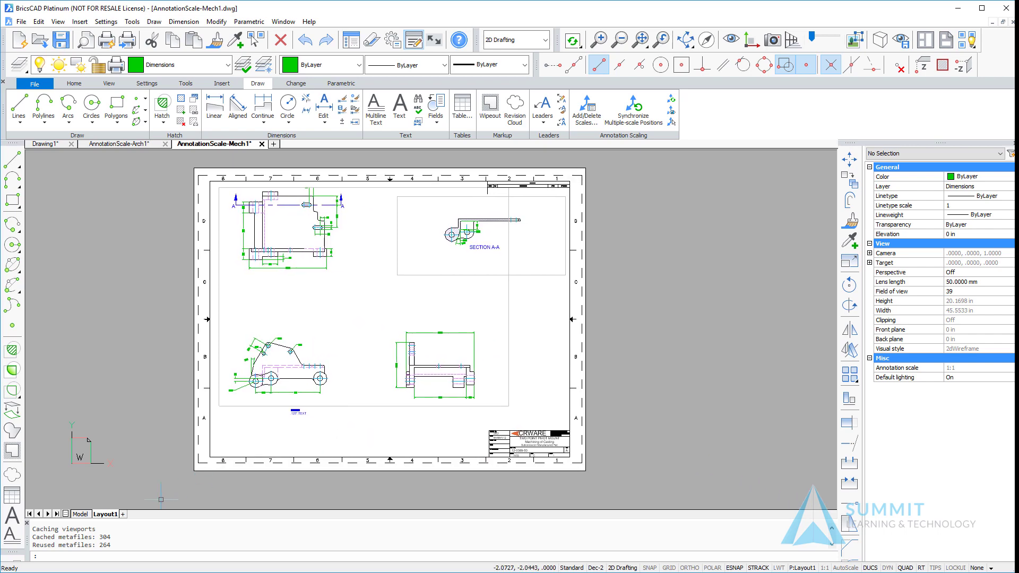
Check the paper size in the page setup of Layout1, then cancel out of it.
{"action": "right_click", "coordinate": [107, 515]}
{"action": "left_click", "coordinate": [142, 480]}
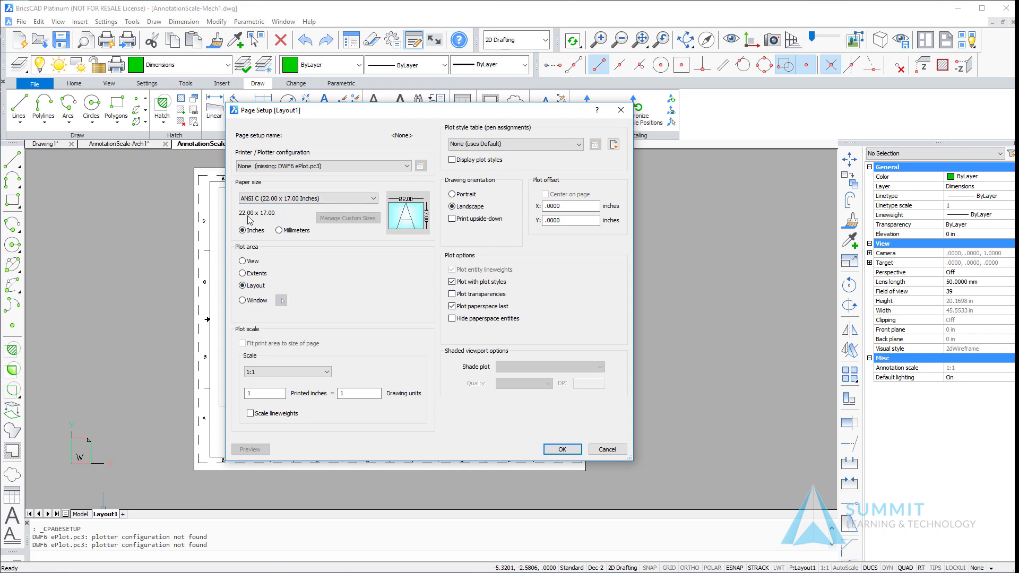
{"action": "left_click", "coordinate": [607, 449]}
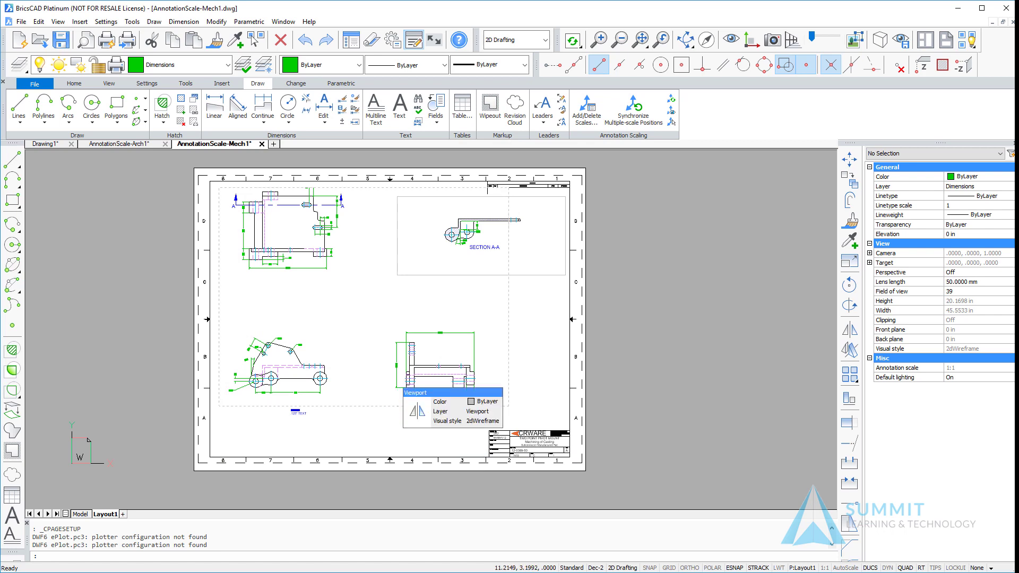
Check the annotation scale and standard scale of the large viewport in its properties, then deselect it.
{"action": "left_click", "coordinate": [398, 406]}
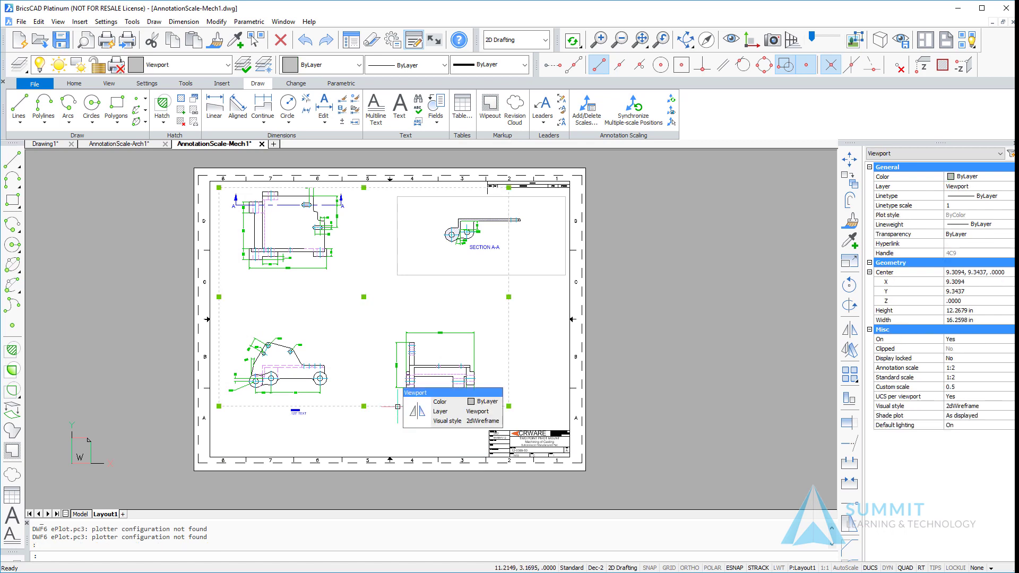
{"action": "left_click", "coordinate": [895, 379]}
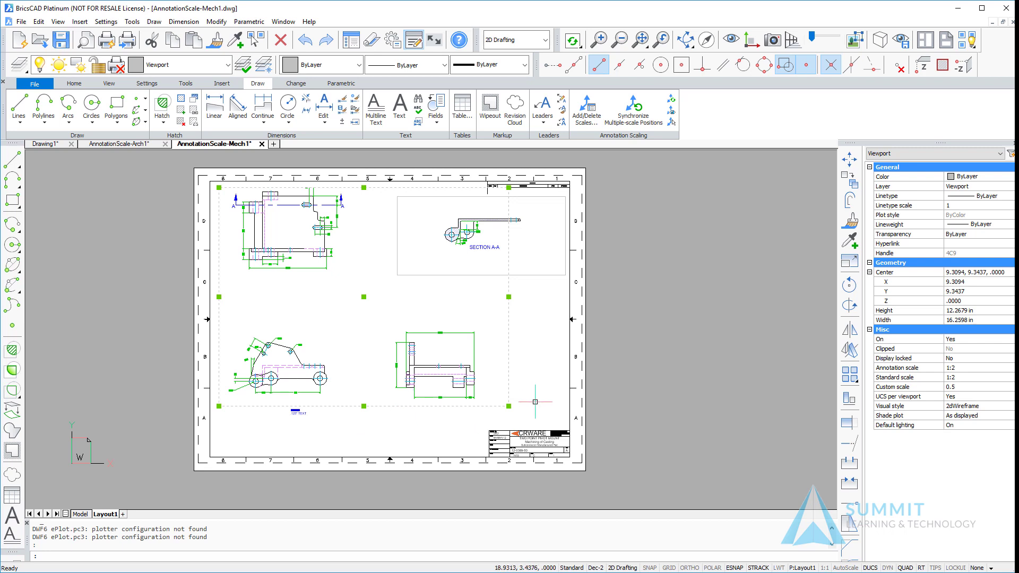
{"action": "key", "text": "Escape"}
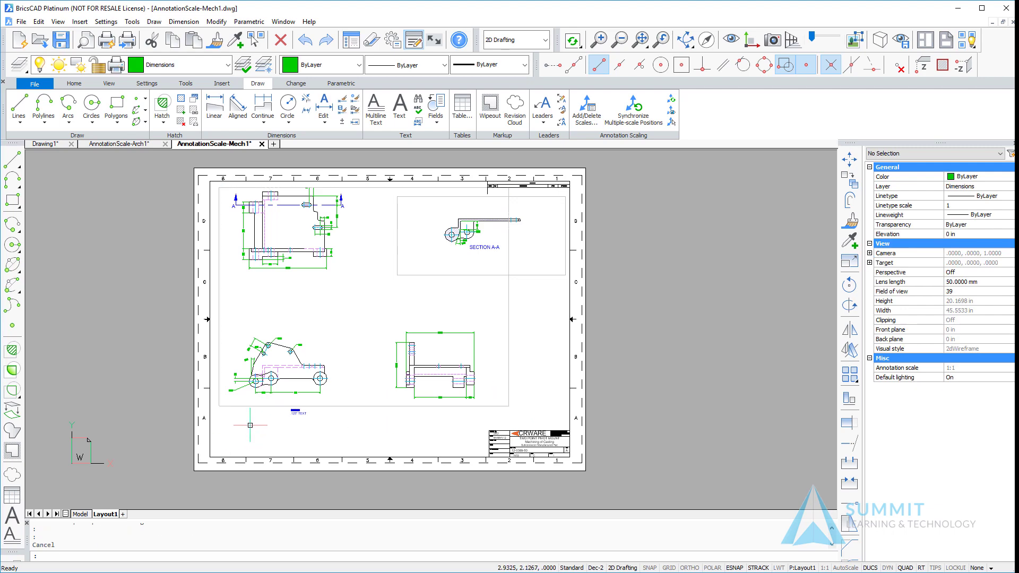
Compare the .0625" sample text with the 5.50 dimension text using a temporary grip move, then cancel the move and deselect the text.
{"action": "scroll", "coordinate": [250, 425], "scroll_direction": "down", "scroll_amount": 2}
{"action": "scroll", "coordinate": [250, 426], "scroll_direction": "up", "scroll_amount": 8}
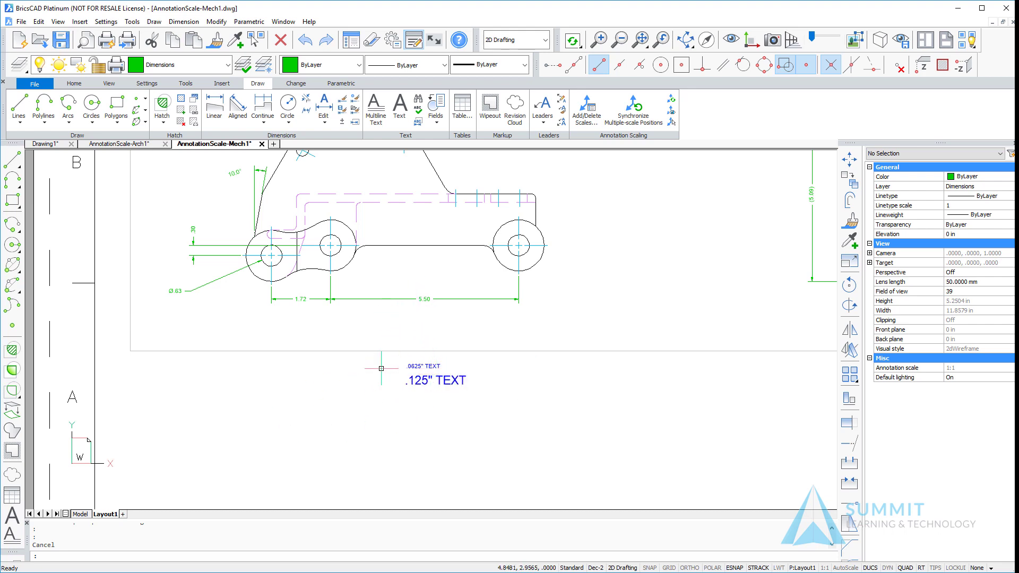
{"action": "mouse_move", "coordinate": [411, 366]}
{"action": "left_click", "coordinate": [407, 368]}
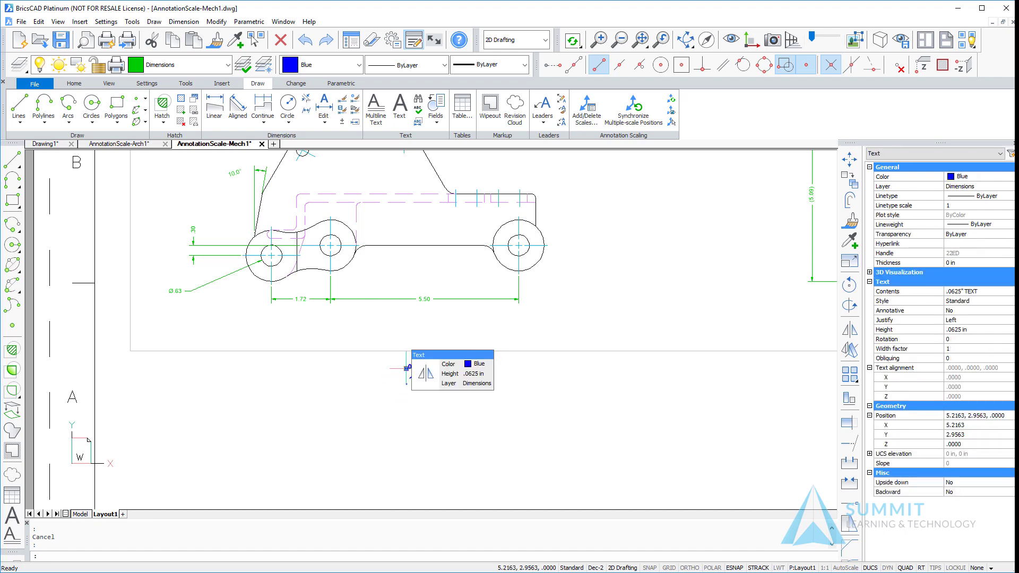
{"action": "left_click", "coordinate": [406, 367]}
{"action": "scroll", "coordinate": [405, 300], "scroll_direction": "down", "scroll_amount": 2}
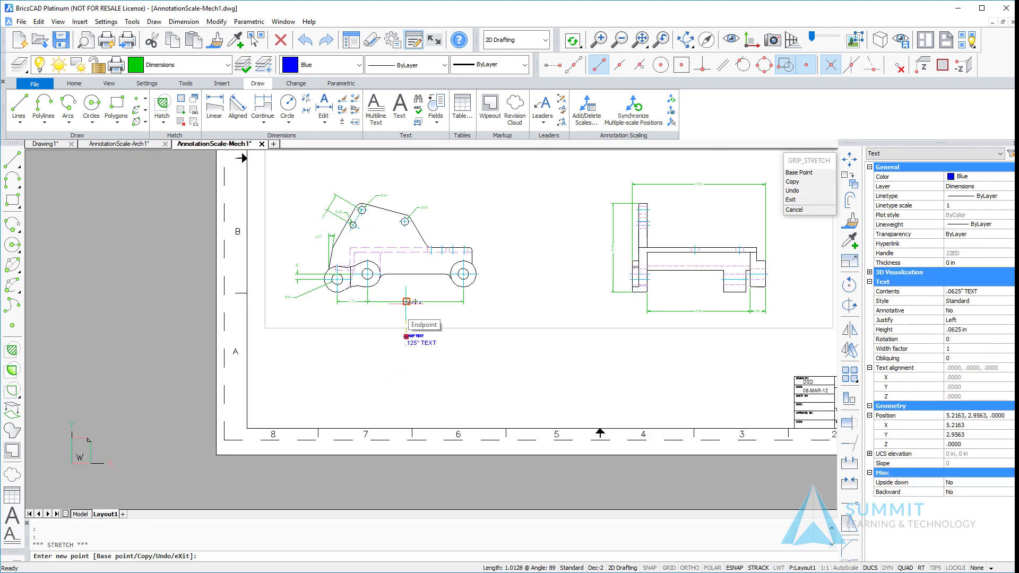
{"action": "scroll", "coordinate": [407, 297], "scroll_direction": "up", "scroll_amount": 5}
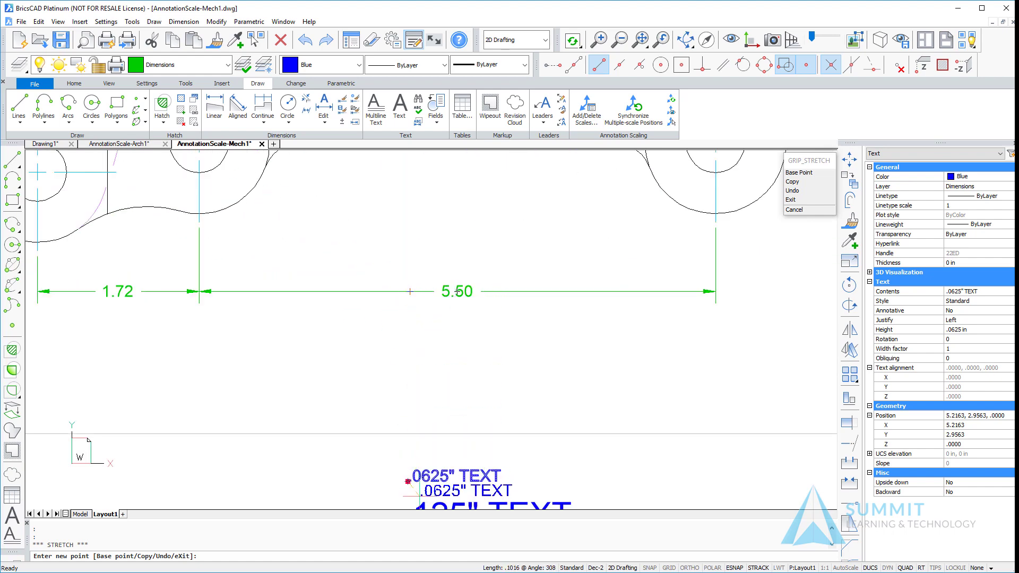
{"action": "key", "text": "Escape"}
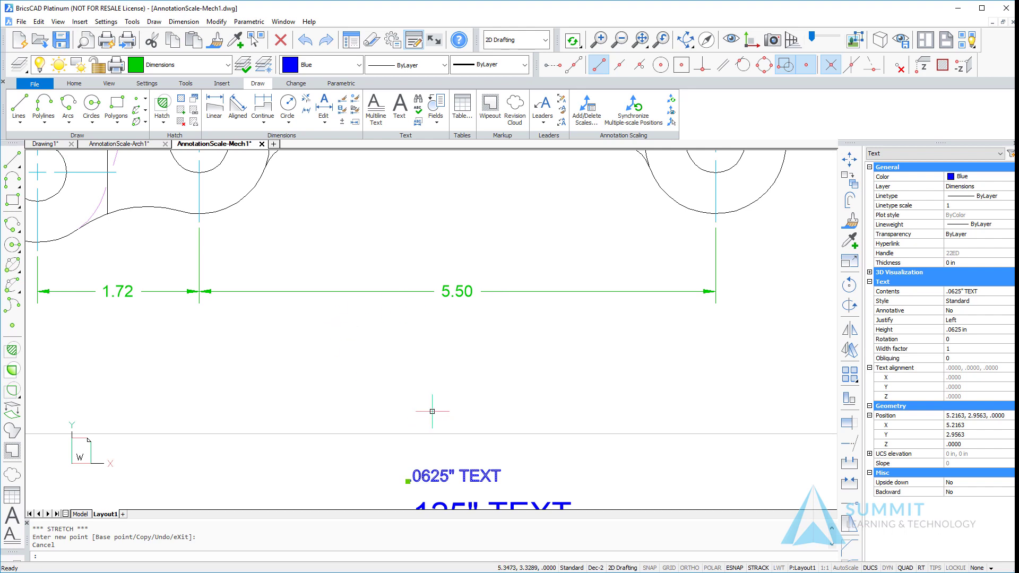
{"action": "scroll", "coordinate": [433, 411], "scroll_direction": "down", "scroll_amount": 3}
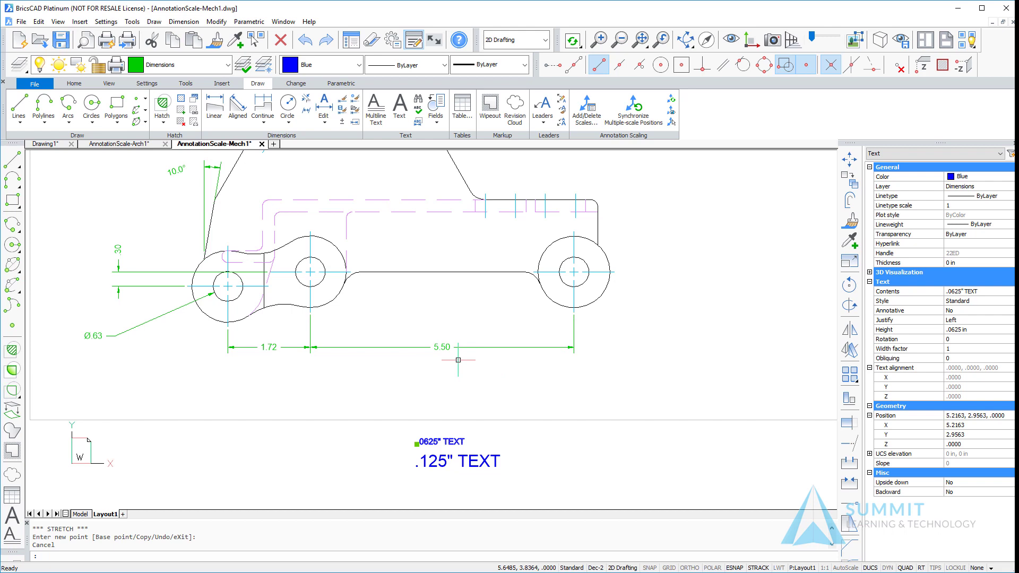
{"action": "key", "text": "Escape"}
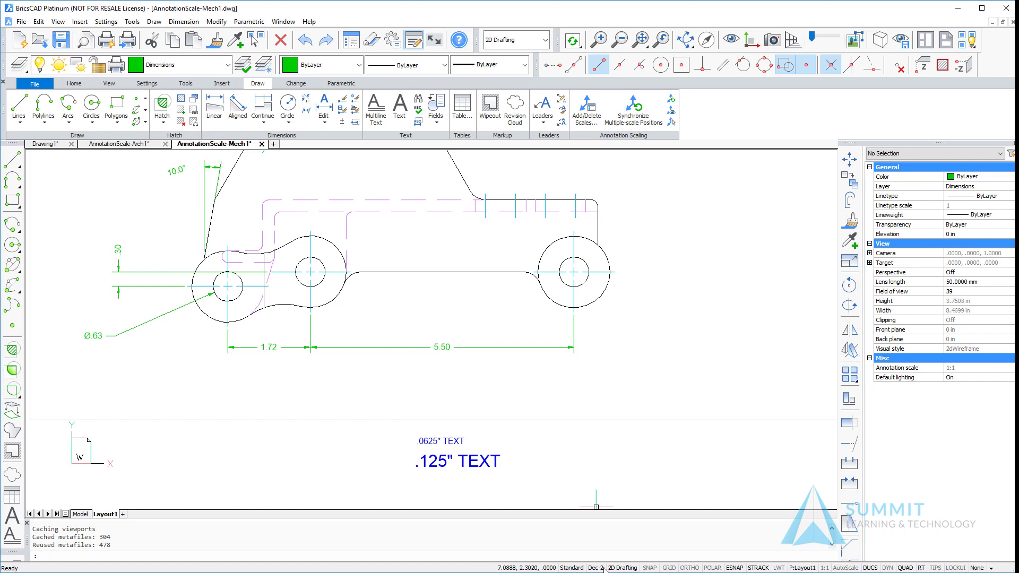
Inspect the text height in the properties of the Dec-2 dimension style, then close the Drawing Explorer.
{"action": "left_click", "coordinate": [597, 567]}
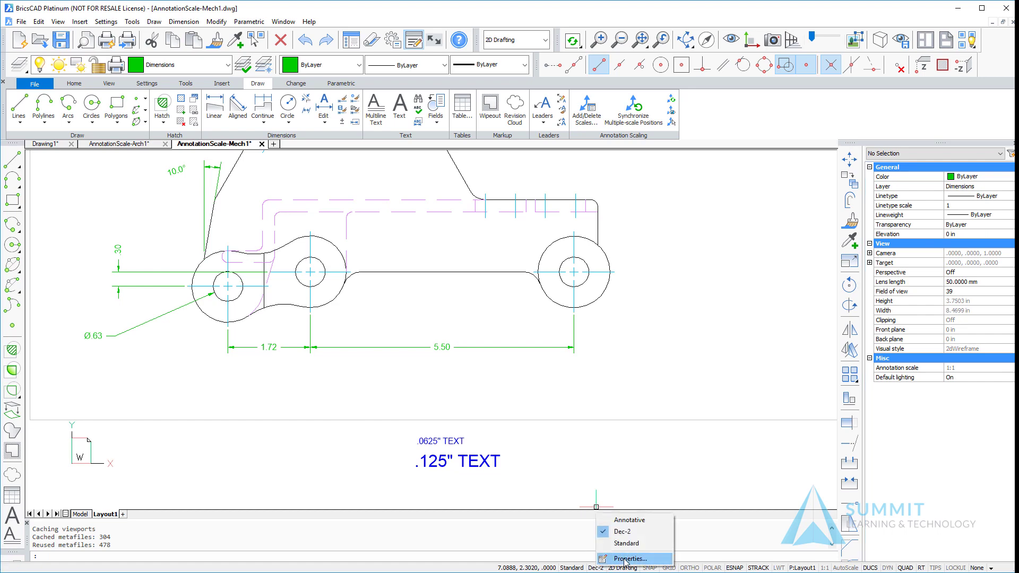
{"action": "left_click", "coordinate": [626, 558]}
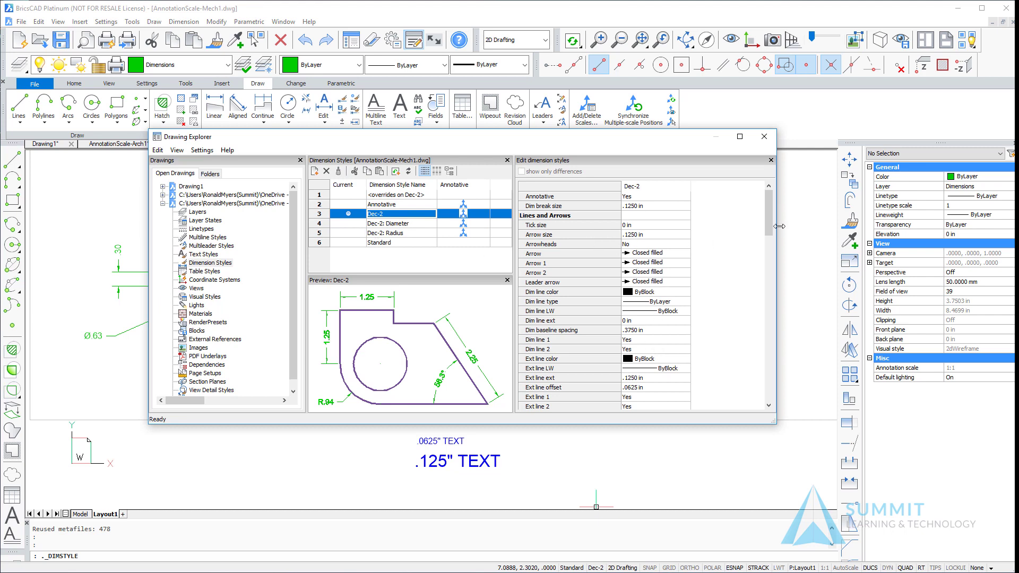
{"action": "left_click_drag", "start_coordinate": [769, 226], "coordinate": [779, 275]}
{"action": "left_click", "coordinate": [641, 301]}
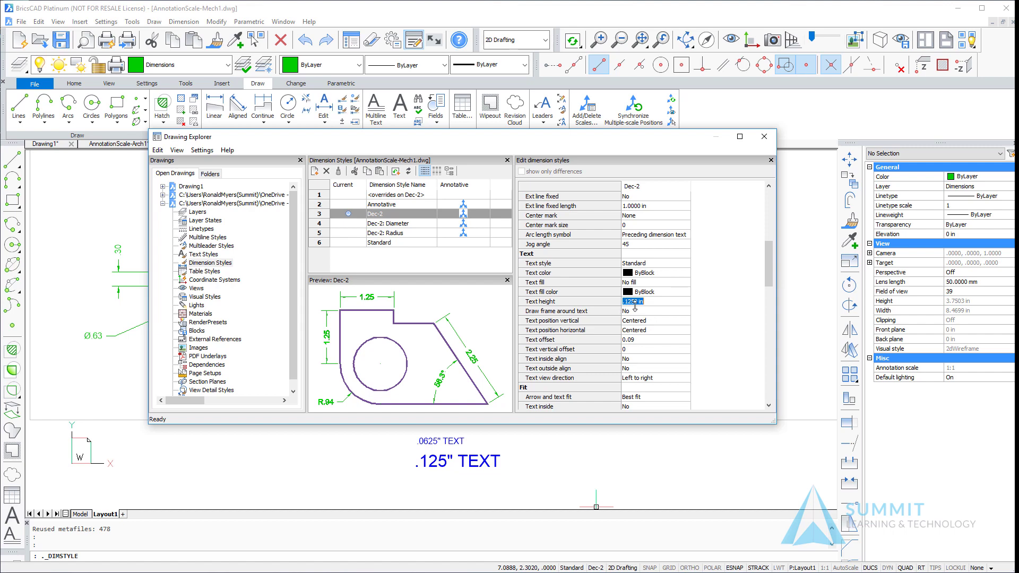
{"action": "left_click", "coordinate": [764, 137]}
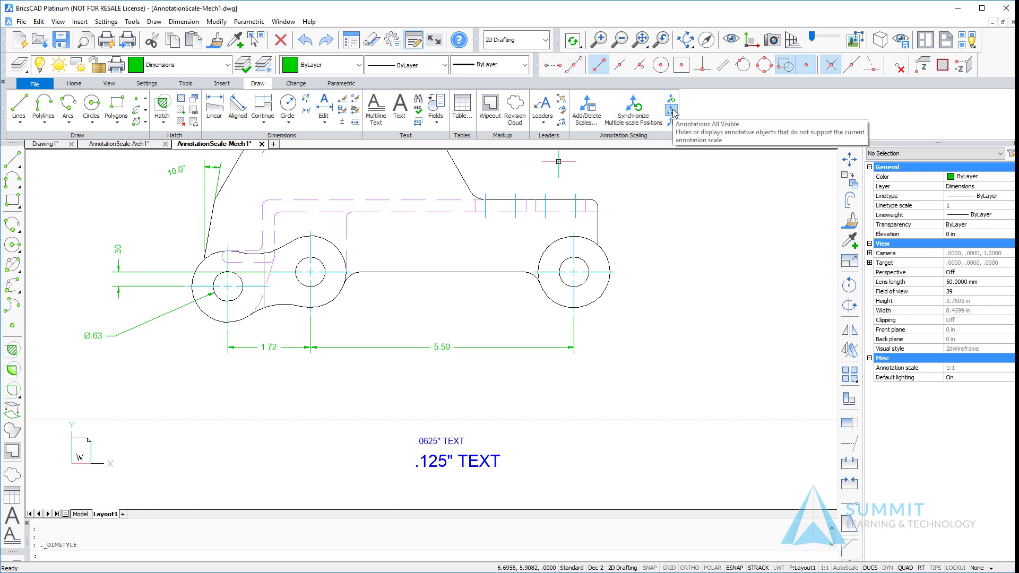
Turn the display of annotative objects that do not support the current annotation scale on, off and on again.
{"action": "left_click", "coordinate": [672, 111]}
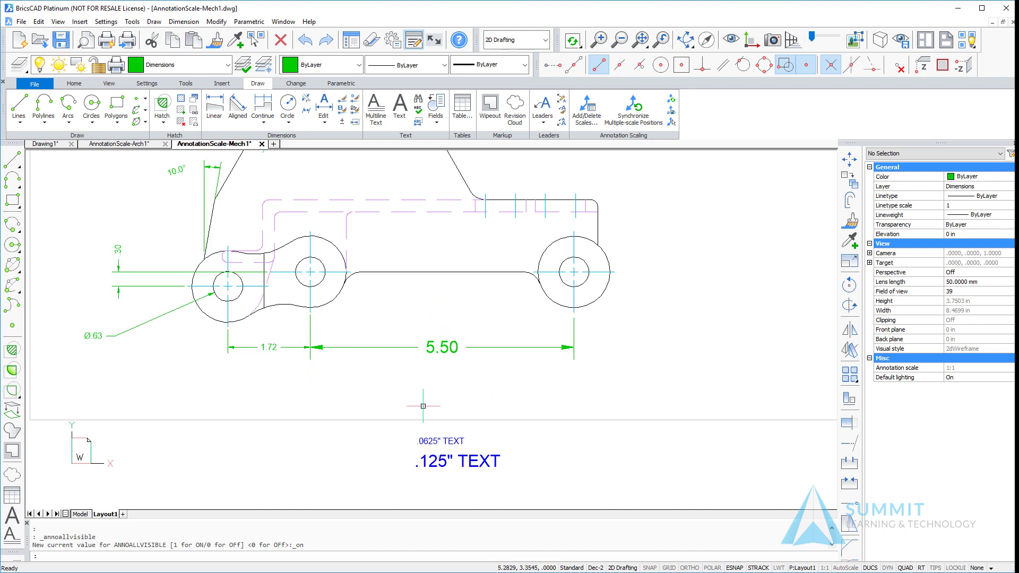
{"action": "left_click", "coordinate": [672, 118]}
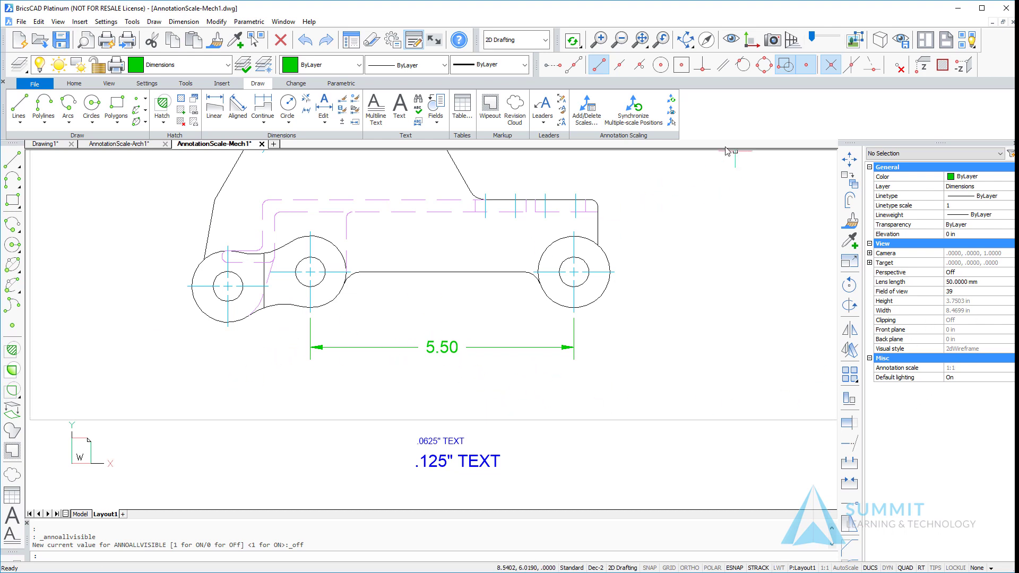
{"action": "left_click", "coordinate": [672, 113]}
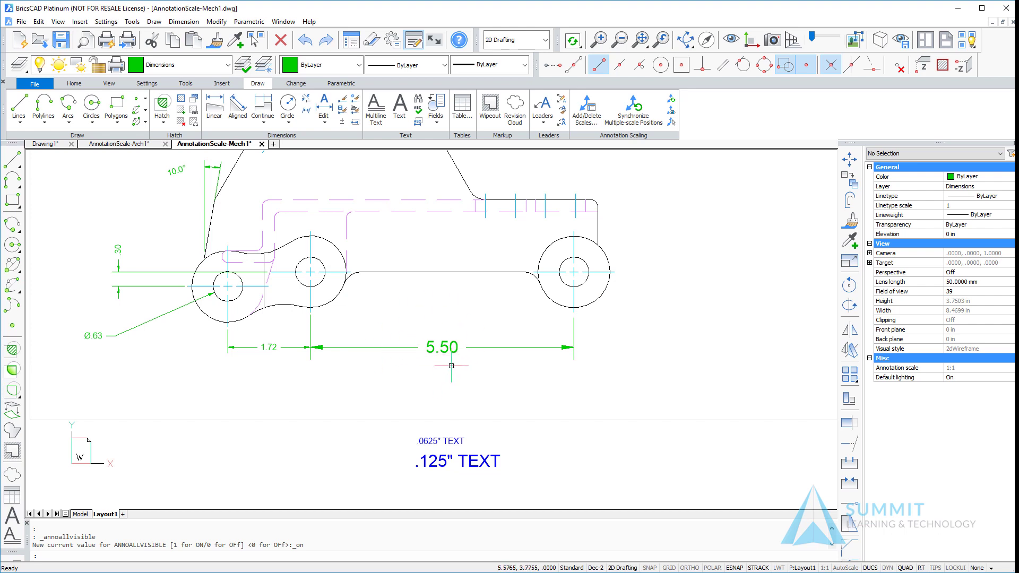
Compare the .125" sample text with the 5.50 dimension text using a temporary grip move, then cancel the move.
{"action": "left_click", "coordinate": [470, 462]}
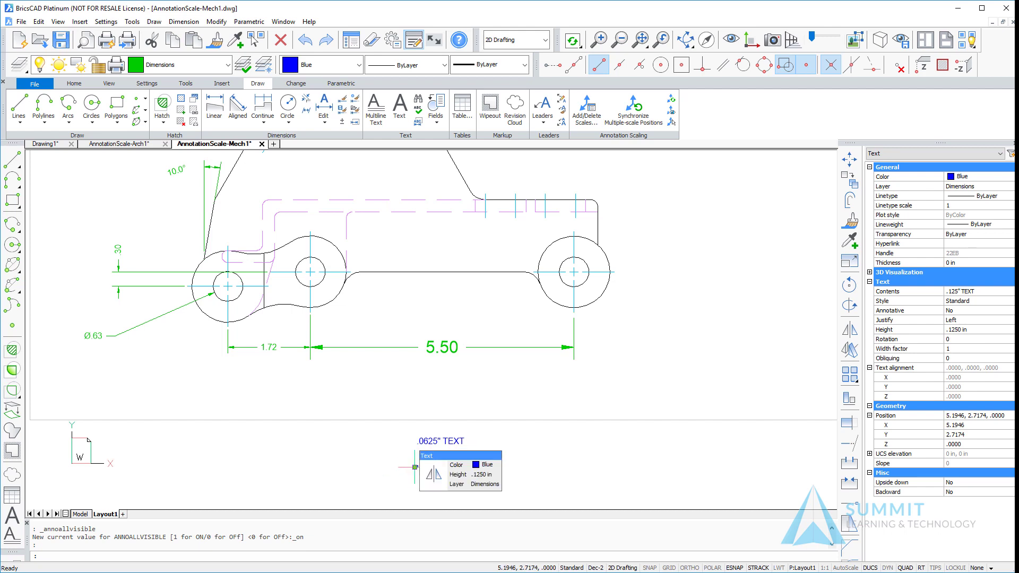
{"action": "left_click", "coordinate": [414, 467]}
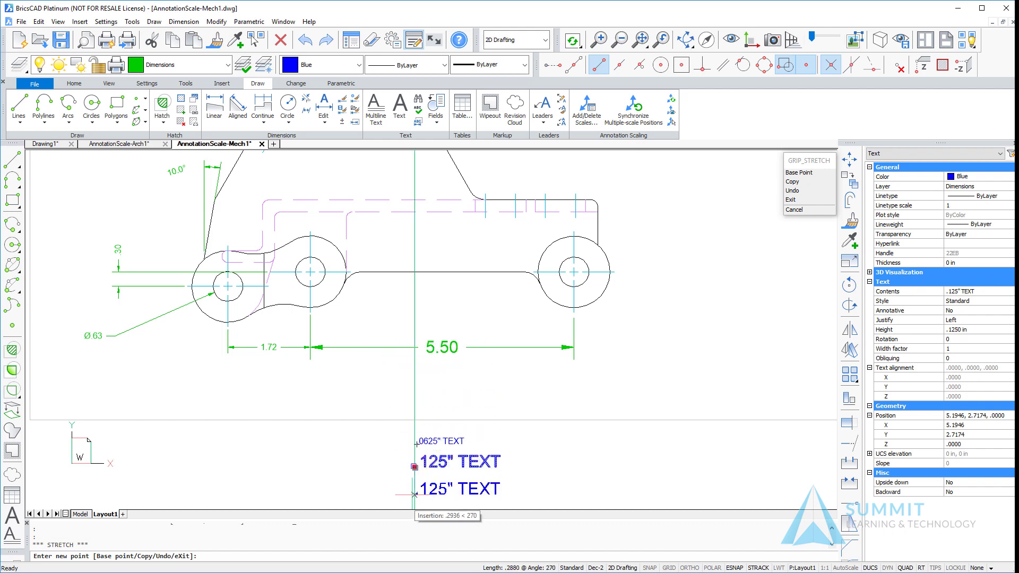
{"action": "key", "text": "Escape"}
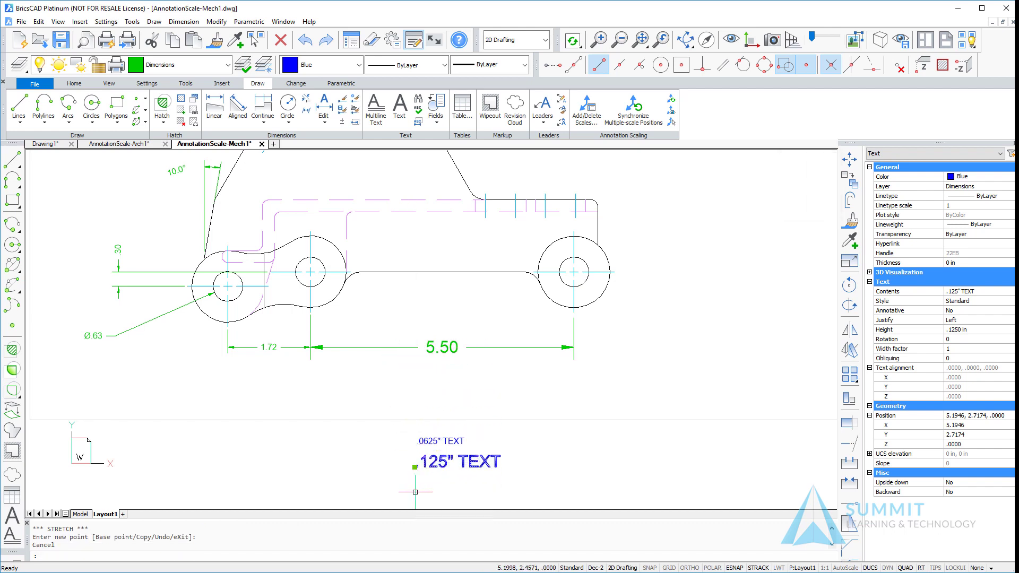
Inspect the annotative scale list of the 5.50 dimension inside the large viewport, then cancel the list and deselect the dimension.
{"action": "left_click", "coordinate": [378, 348]}
{"action": "double_click", "coordinate": [376, 351]}
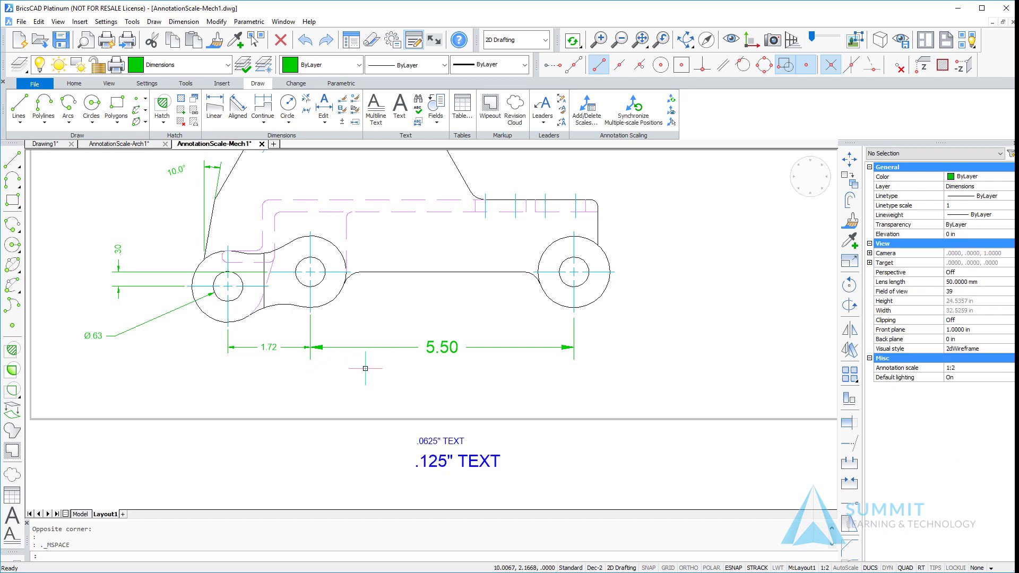
{"action": "left_click", "coordinate": [376, 348]}
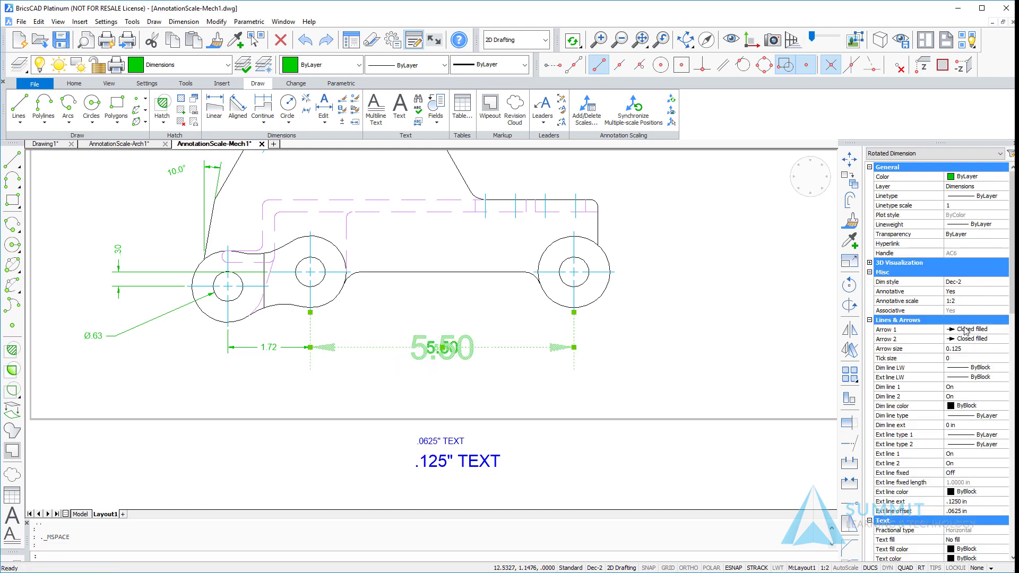
{"action": "left_click", "coordinate": [987, 310]}
{"action": "left_click", "coordinate": [997, 302]}
{"action": "left_click", "coordinate": [1003, 301]}
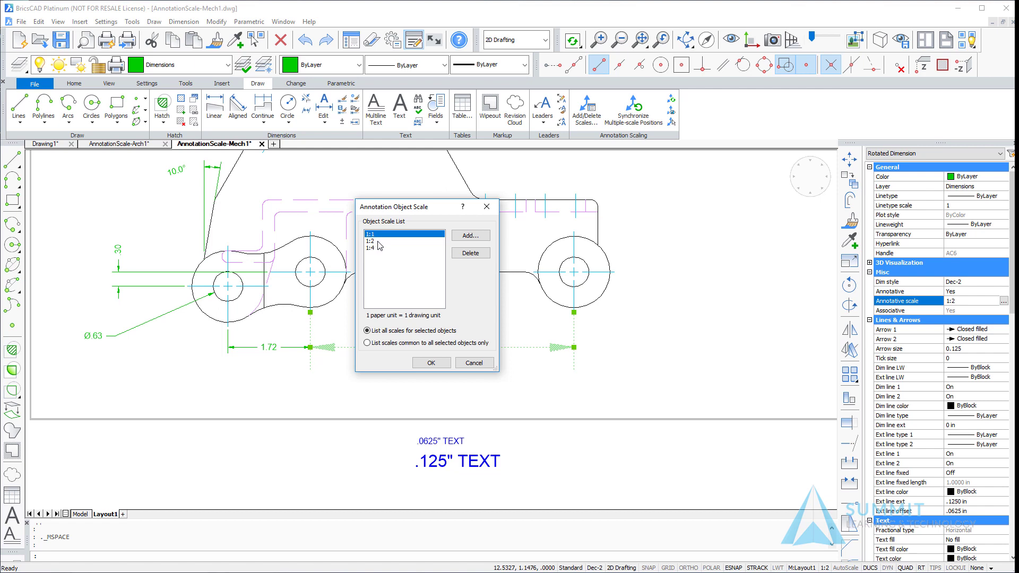
{"action": "left_click", "coordinate": [474, 363]}
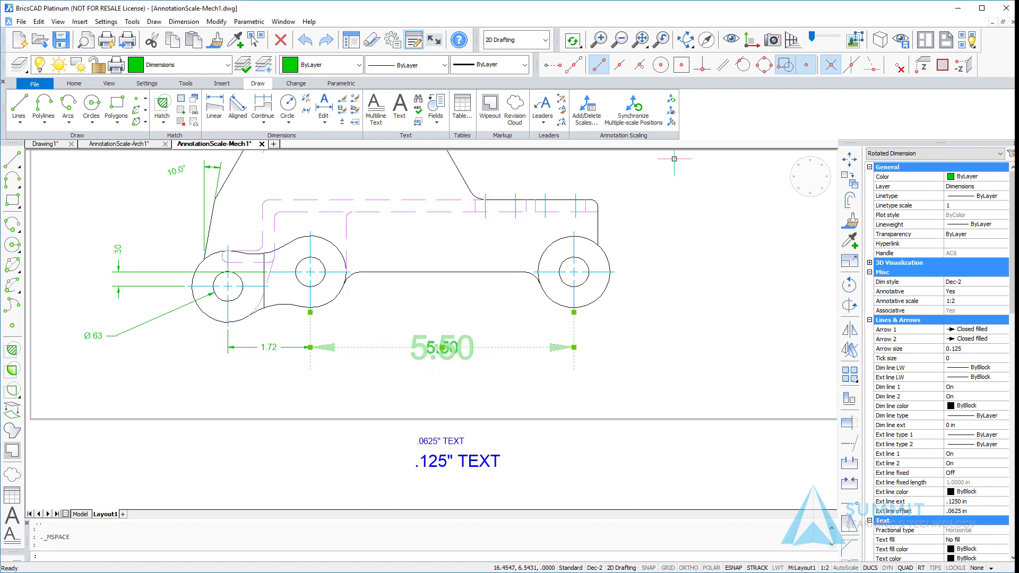
{"action": "key", "text": "Escape"}
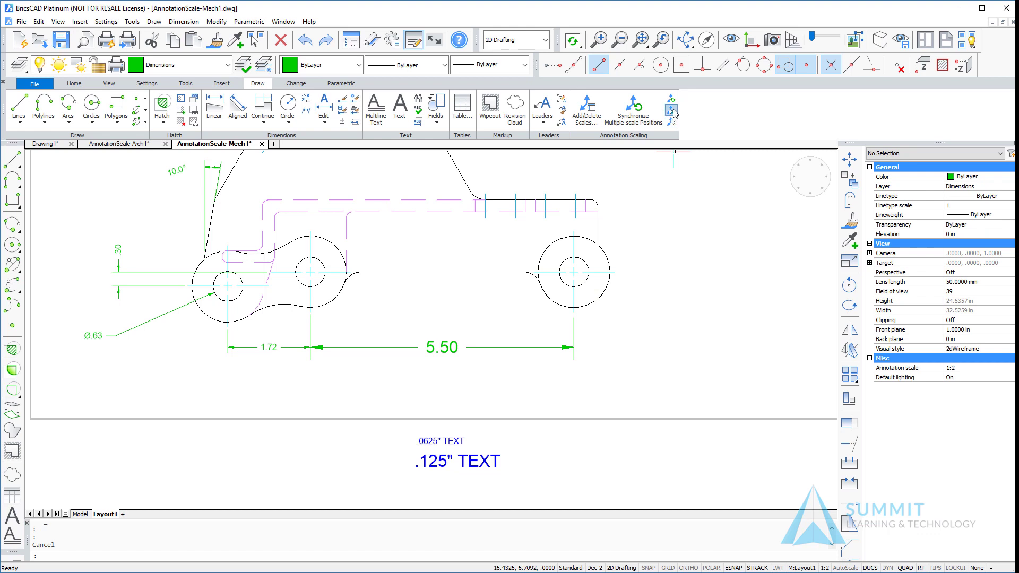
Hide annotative objects that do not support the current scale in the layout viewport and switch to the front view in model space.
{"action": "left_click", "coordinate": [672, 112]}
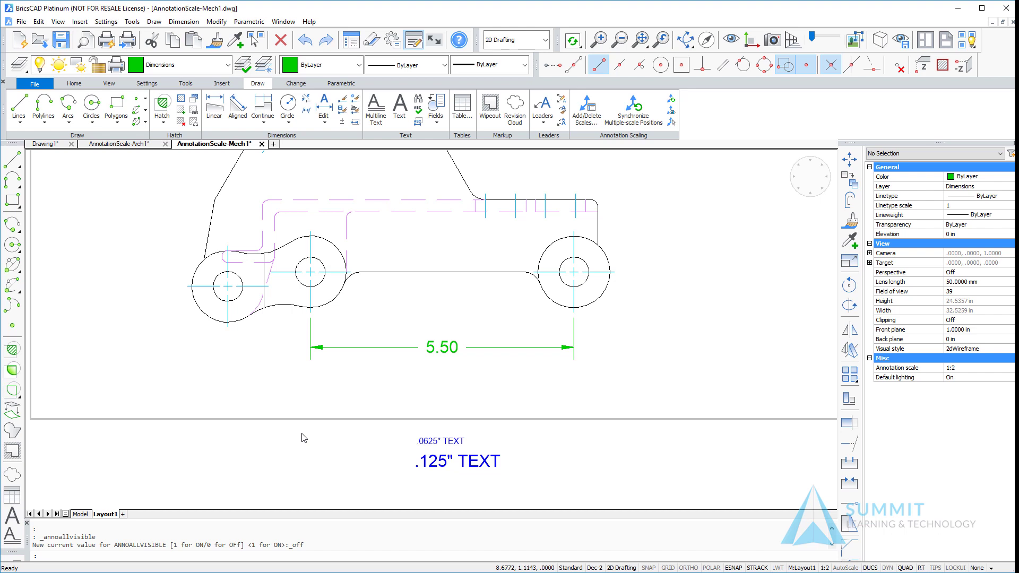
{"action": "left_click", "coordinate": [83, 514]}
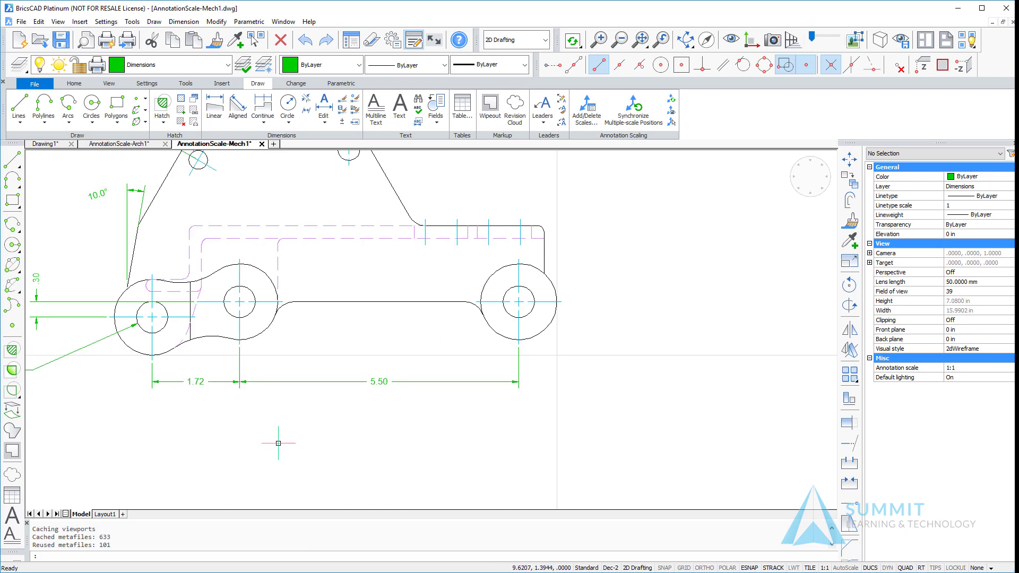
{"action": "scroll", "coordinate": [281, 449], "scroll_direction": "down", "scroll_amount": 2}
{"action": "middle_click_drag", "start_coordinate": [339, 383], "coordinate": [464, 414]}
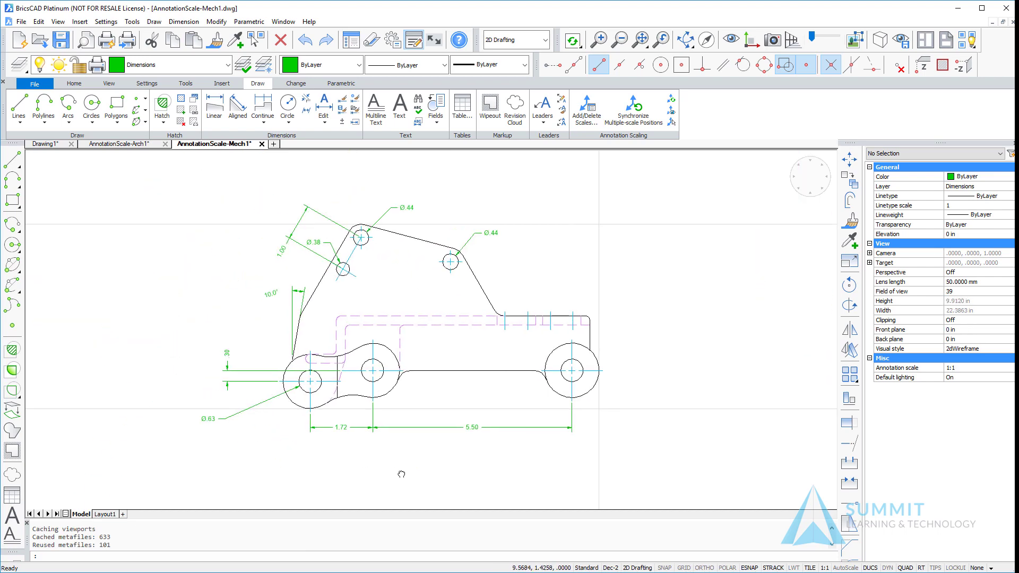
Turn on automatic adding of scales to annotative objects and set the model space annotation scale to 1:2.
{"action": "left_click", "coordinate": [848, 567]}
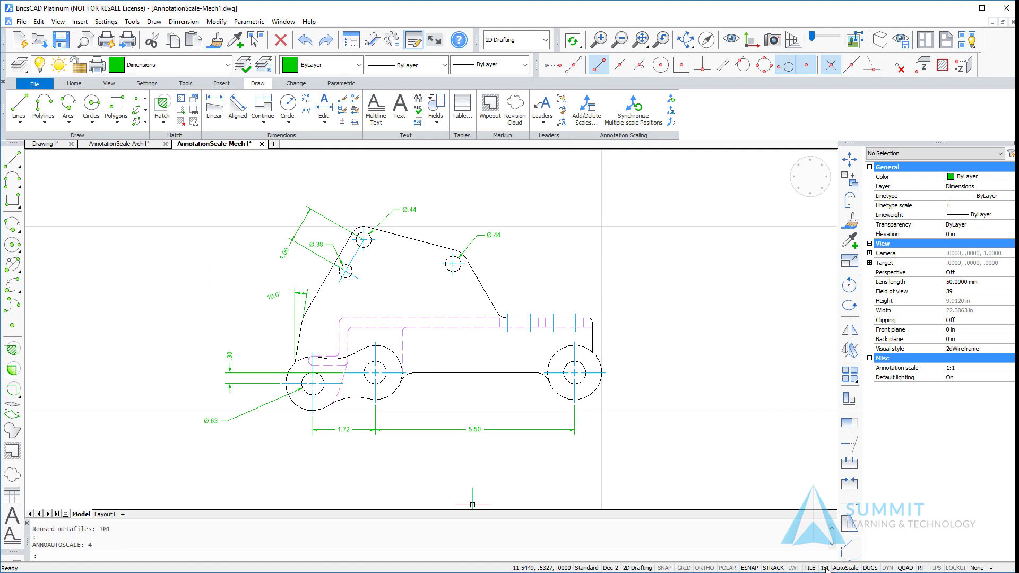
{"action": "left_click", "coordinate": [825, 568]}
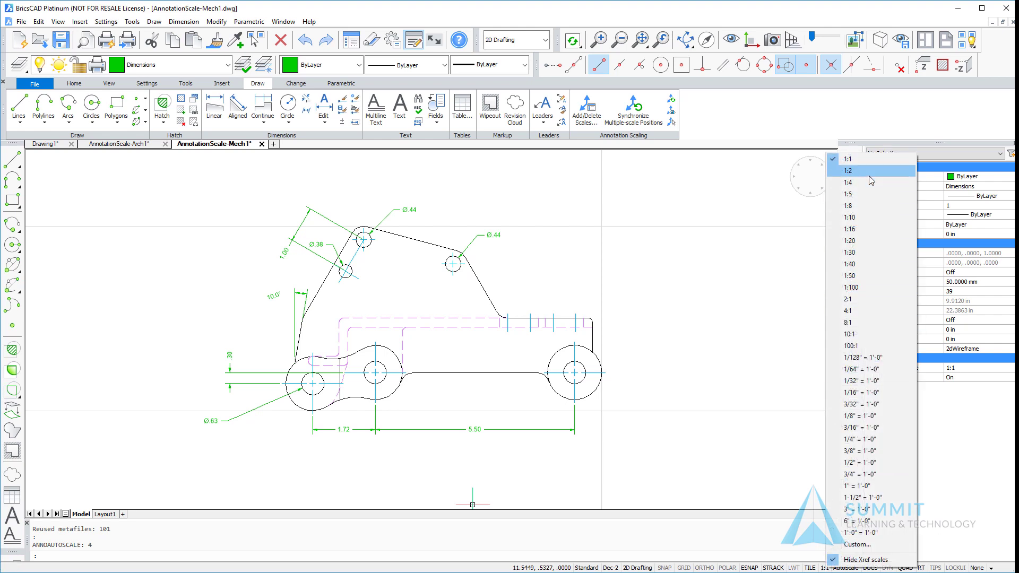
{"action": "left_click", "coordinate": [871, 171]}
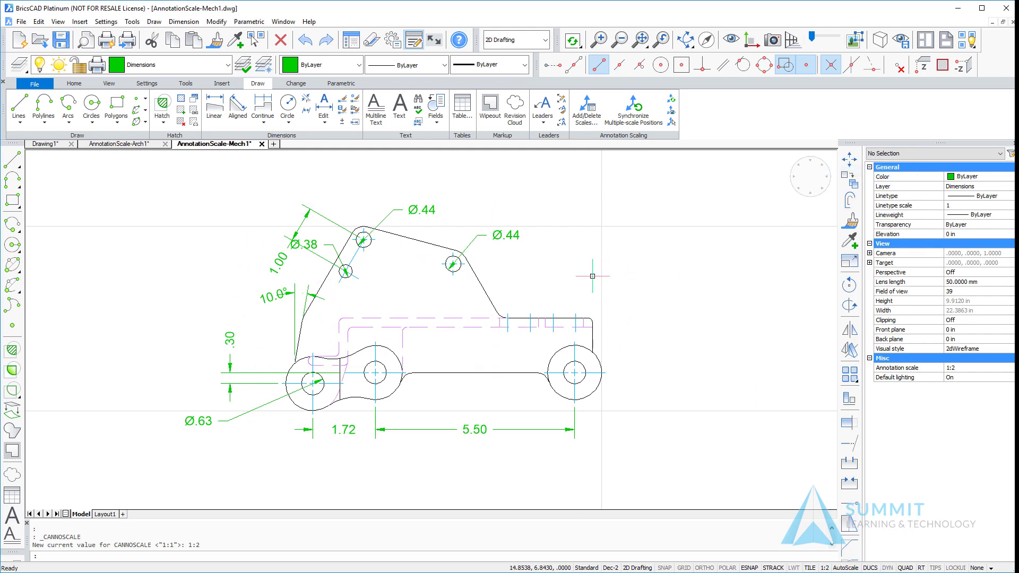
Review the dimensions of the part views in model space and on Layout1, leaving the viewport for paper space.
{"action": "scroll", "coordinate": [567, 313], "scroll_direction": "down", "scroll_amount": 3}
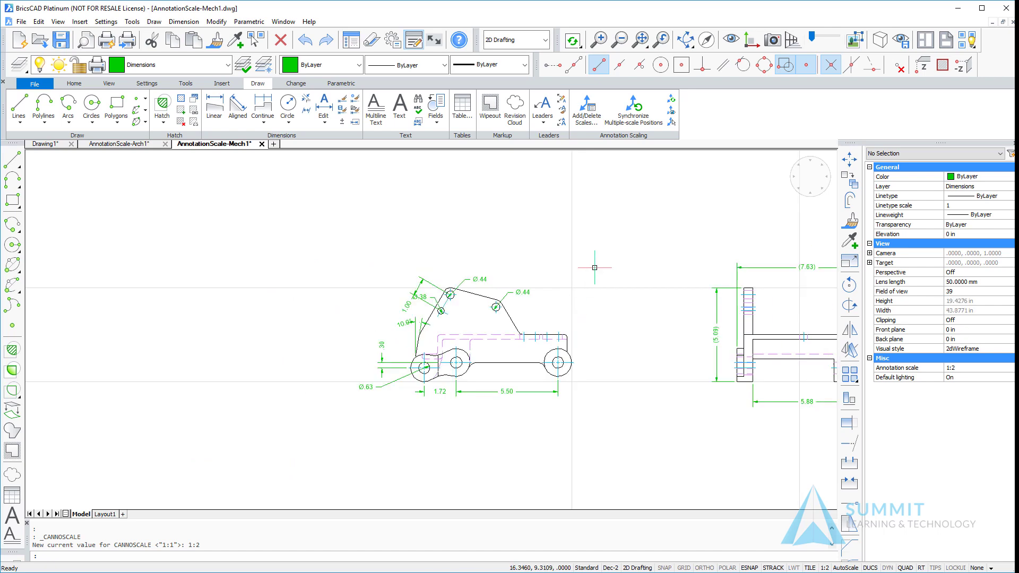
{"action": "middle_click_drag", "start_coordinate": [597, 271], "coordinate": [374, 296]}
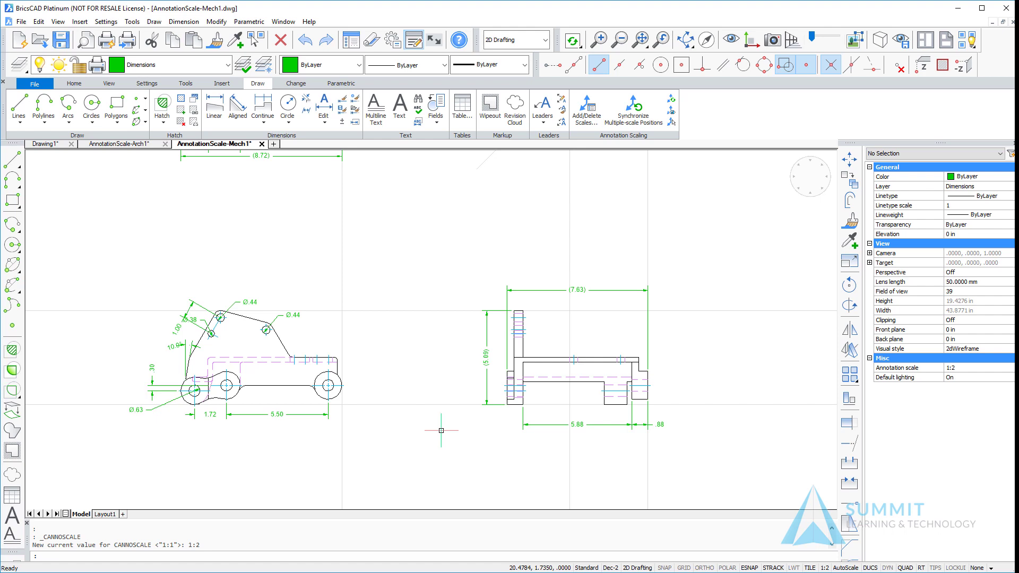
{"action": "left_click", "coordinate": [100, 514]}
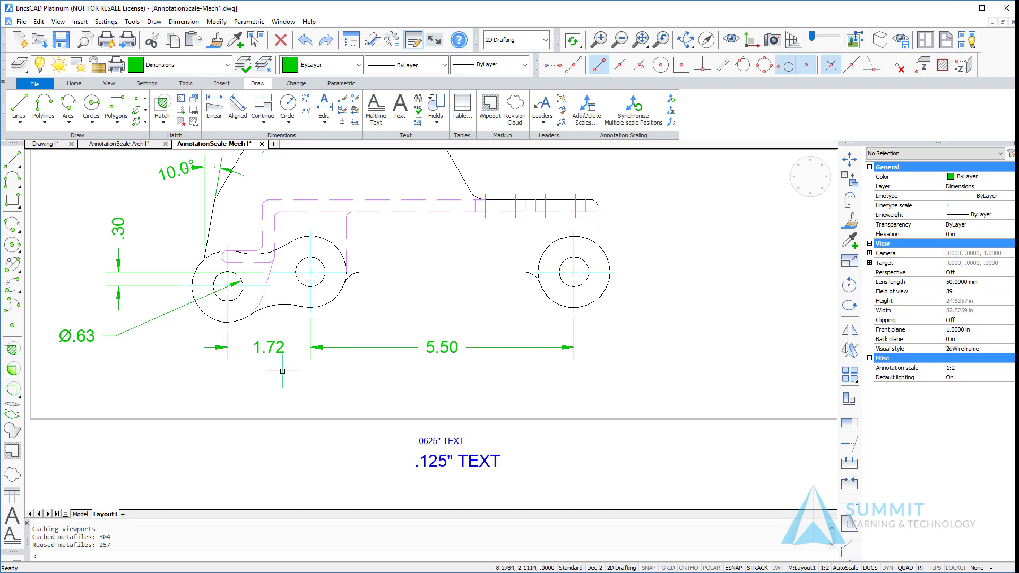
{"action": "double_click", "coordinate": [297, 464]}
{"action": "scroll", "coordinate": [296, 460], "scroll_direction": "down", "scroll_amount": 4}
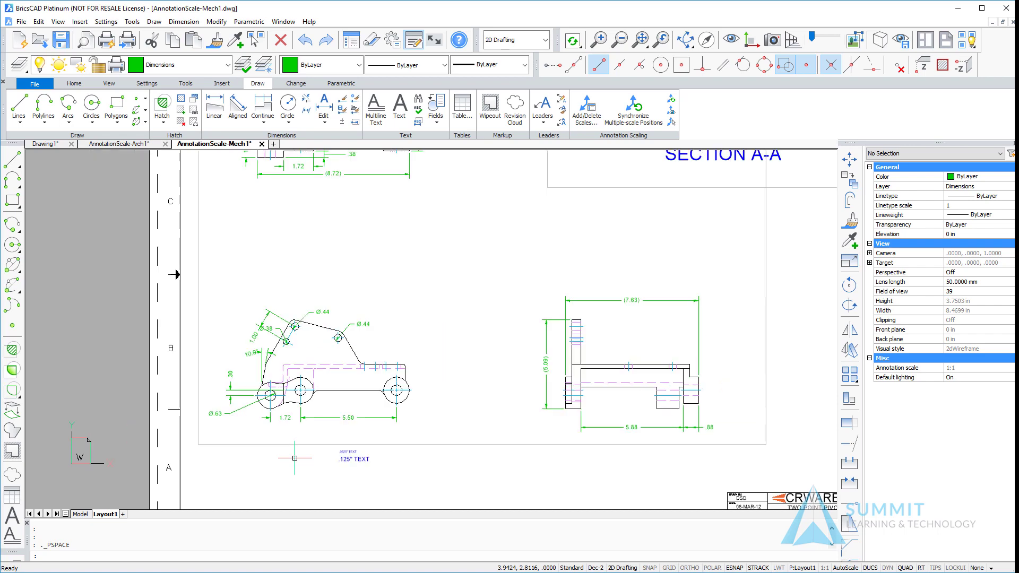
{"action": "scroll", "coordinate": [295, 457], "scroll_direction": "down", "scroll_amount": 4}
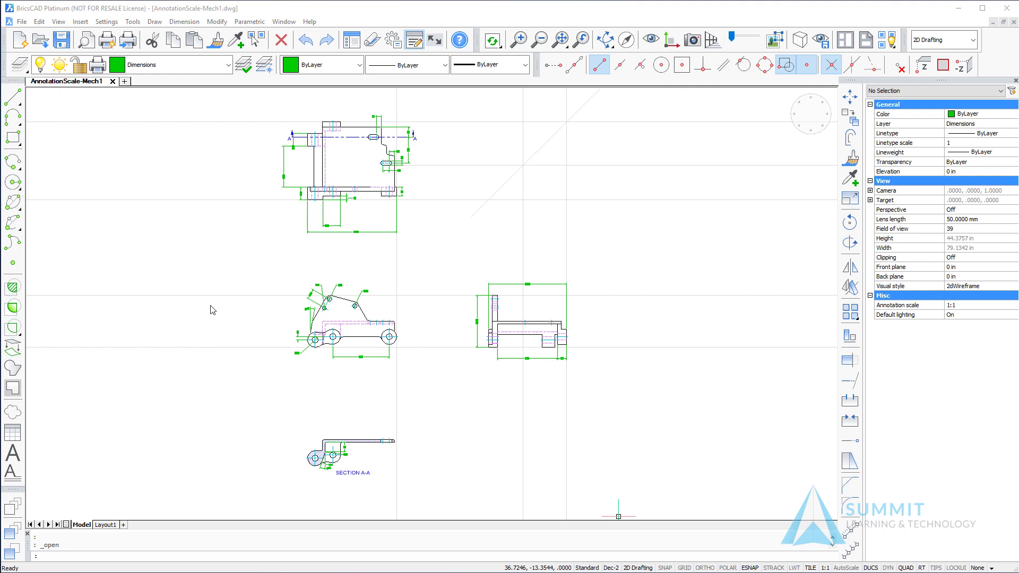
Move the vertical 4.00 dimension of the top view closer to the part using its text grip, then deselect it.
{"action": "left_click", "coordinate": [343, 246]}
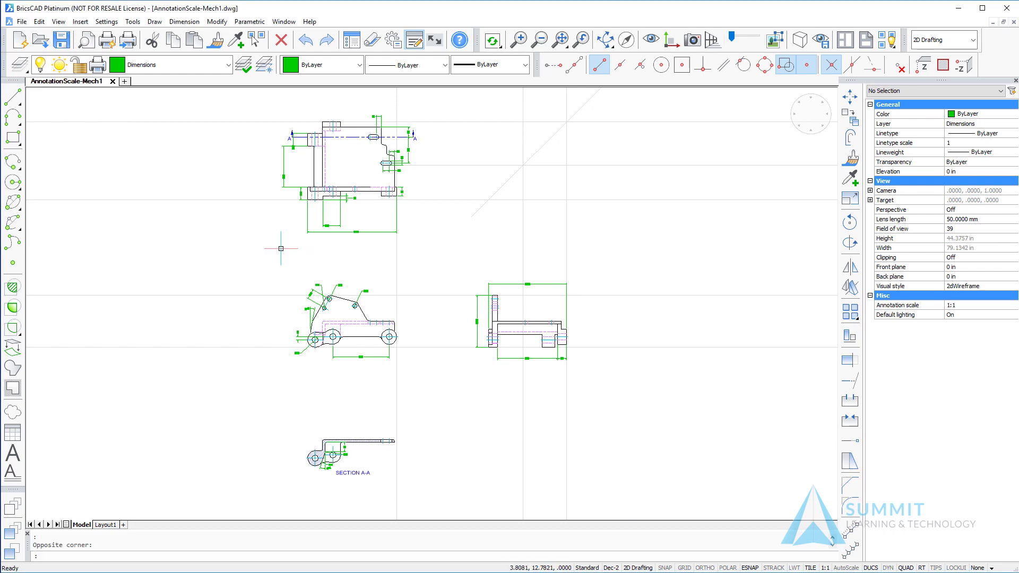
{"action": "scroll", "coordinate": [326, 177], "scroll_direction": "down", "scroll_amount": 5}
{"action": "scroll", "coordinate": [325, 176], "scroll_direction": "up", "scroll_amount": 10}
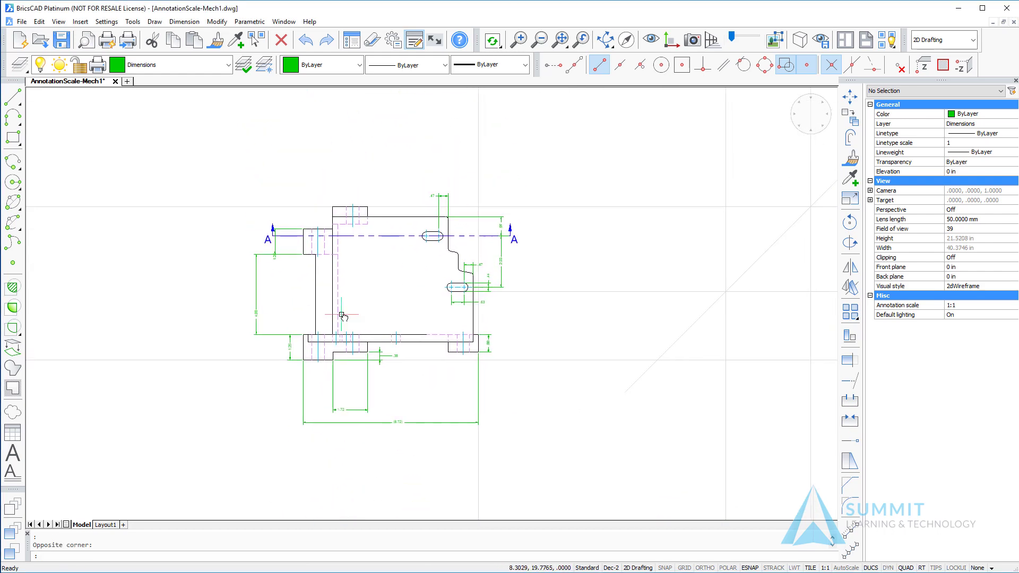
{"action": "left_click", "coordinate": [172, 311]}
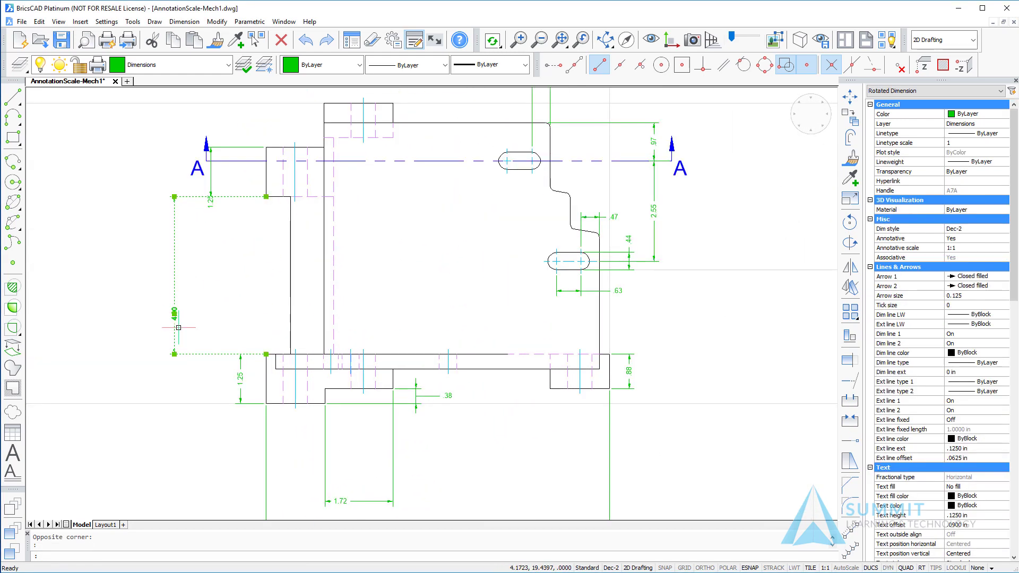
{"action": "left_click", "coordinate": [174, 313]}
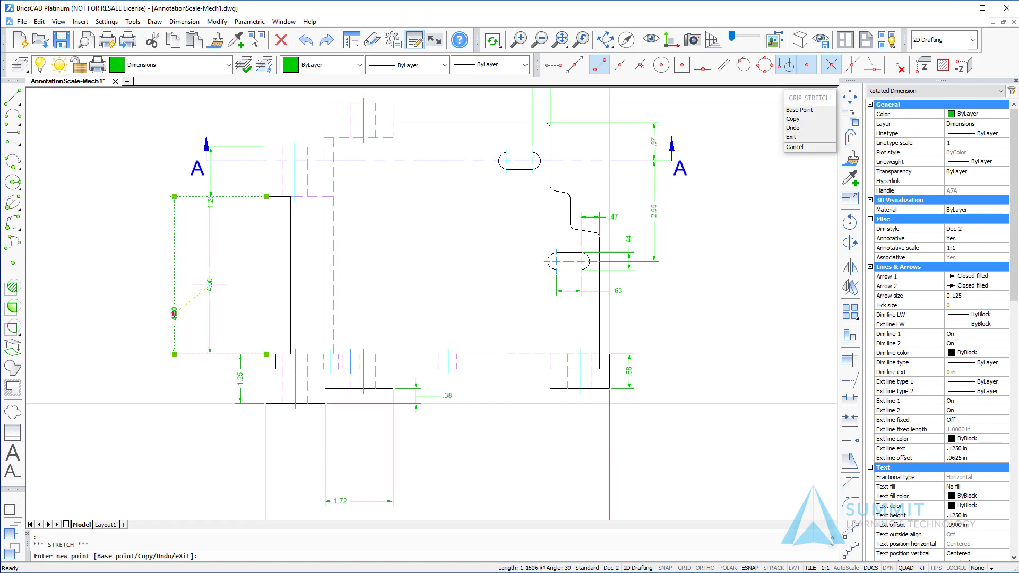
{"action": "left_click", "coordinate": [219, 291]}
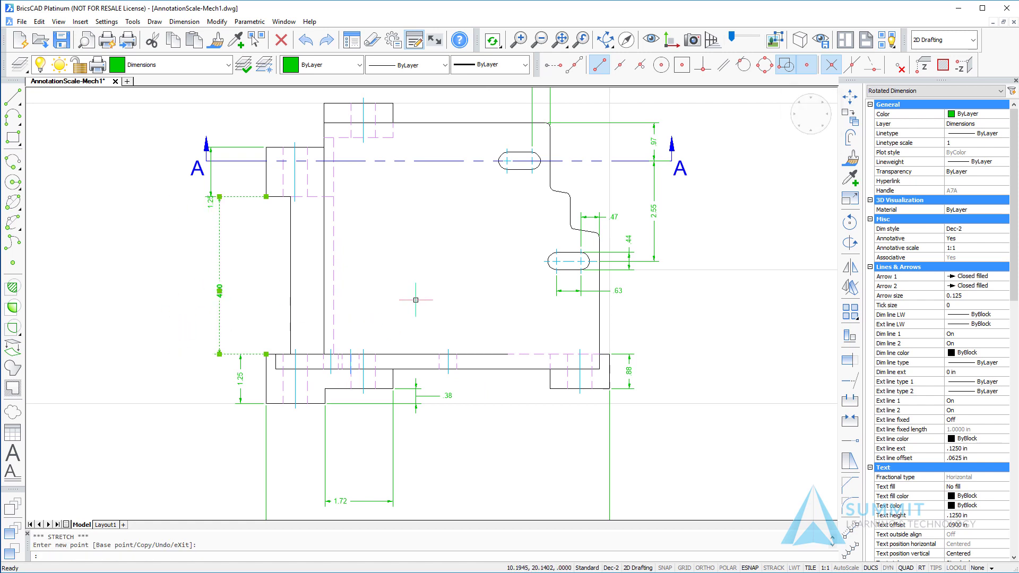
{"action": "key", "text": "Escape"}
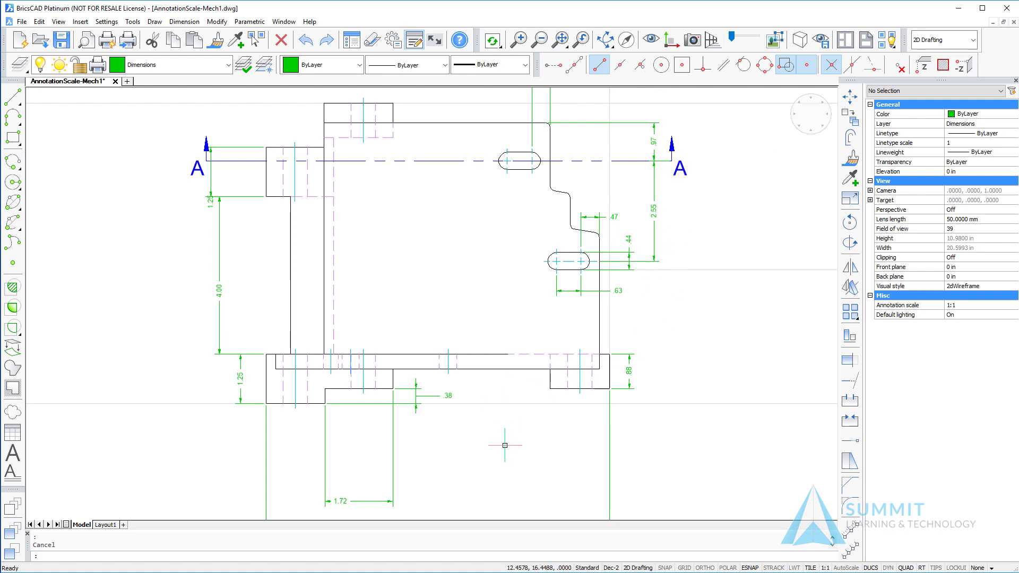
Set the model space annotation scale to 1:2 with all part views in sight.
{"action": "scroll", "coordinate": [478, 364], "scroll_direction": "down", "scroll_amount": 3}
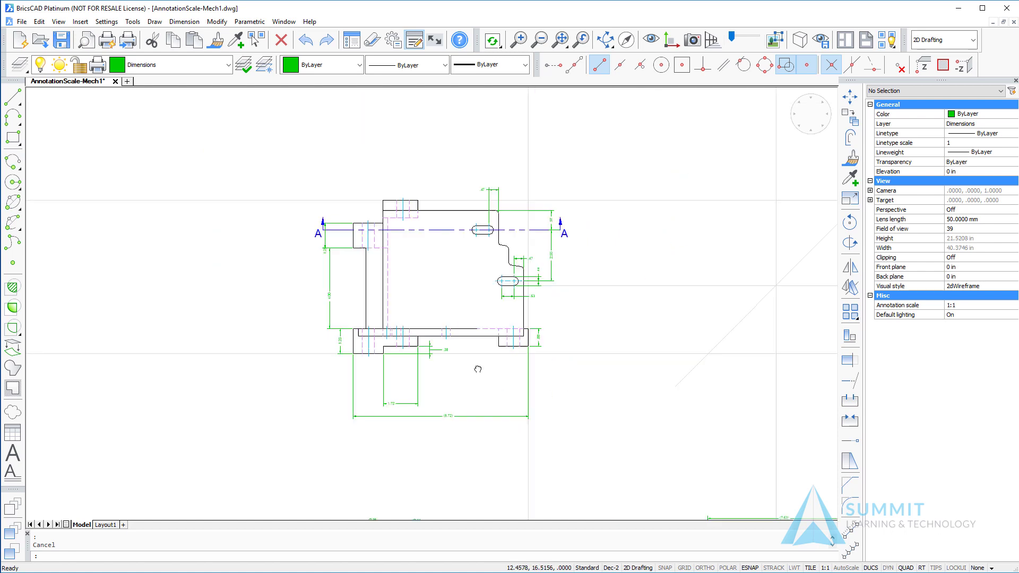
{"action": "scroll", "coordinate": [543, 412], "scroll_direction": "down", "scroll_amount": 2}
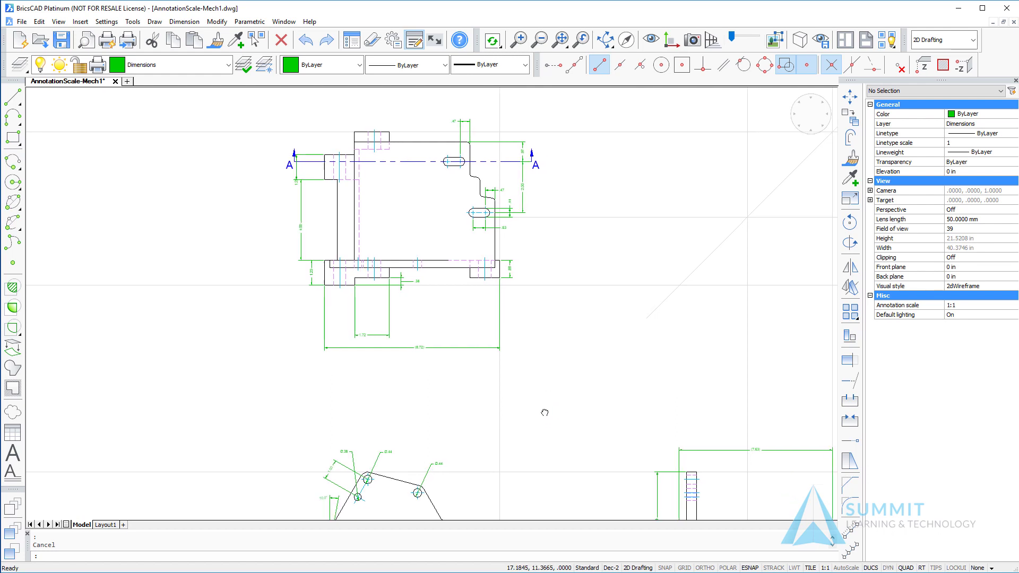
{"action": "scroll", "coordinate": [496, 368], "scroll_direction": "down", "scroll_amount": 1}
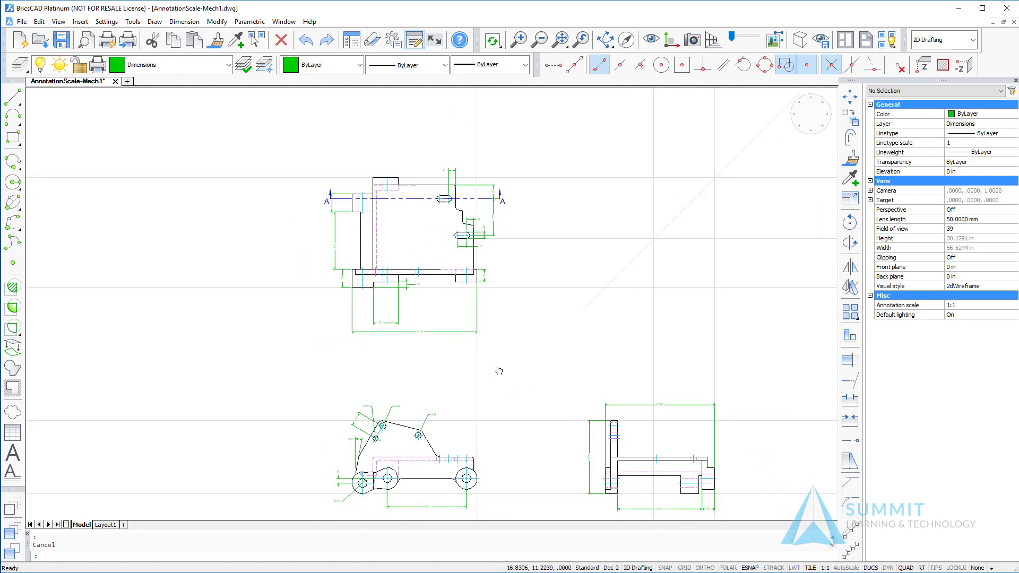
{"action": "scroll", "coordinate": [483, 344], "scroll_direction": "down", "scroll_amount": 1}
{"action": "scroll", "coordinate": [482, 343], "scroll_direction": "up", "scroll_amount": 4}
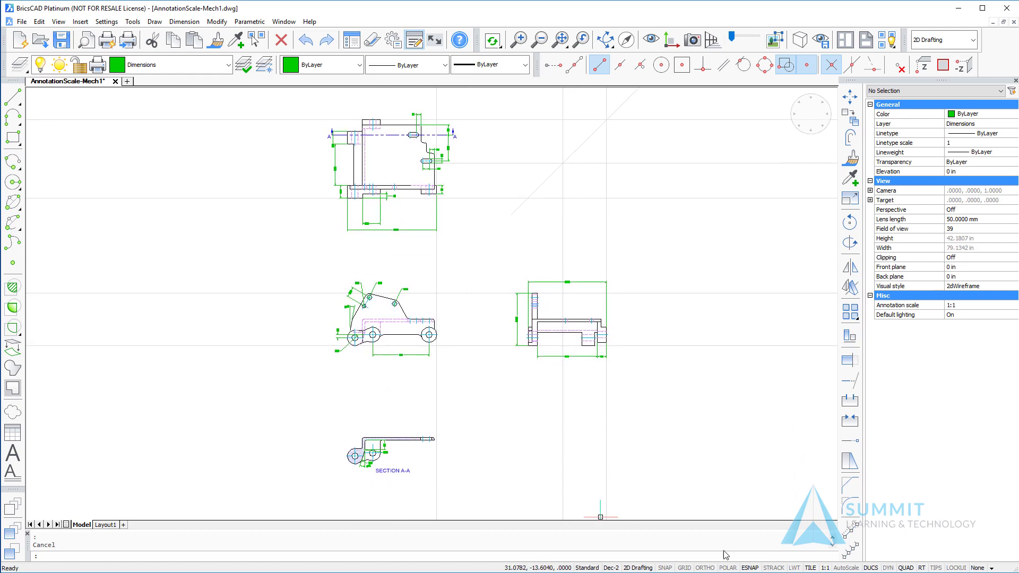
{"action": "left_click", "coordinate": [825, 567]}
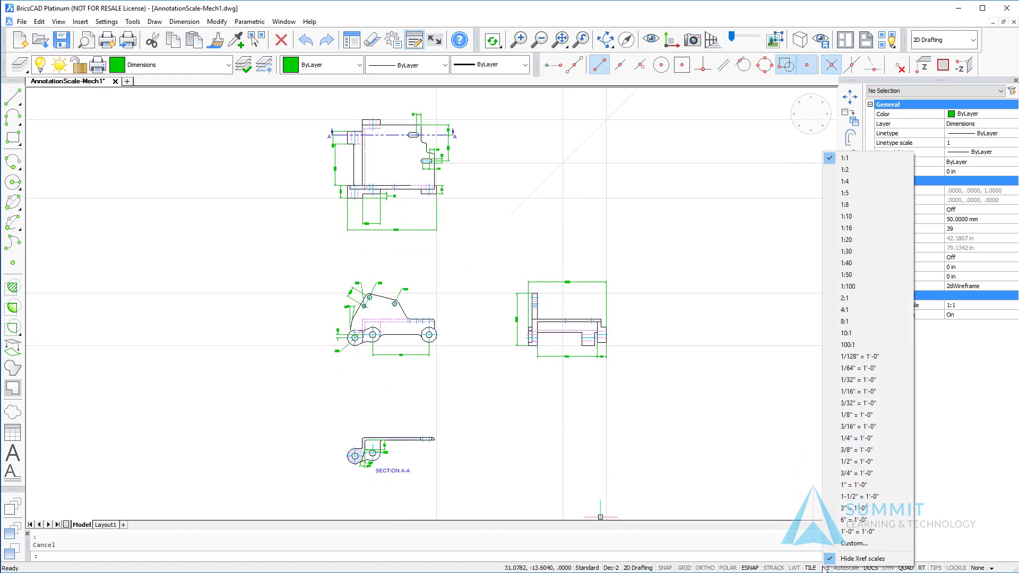
{"action": "left_click", "coordinate": [853, 170]}
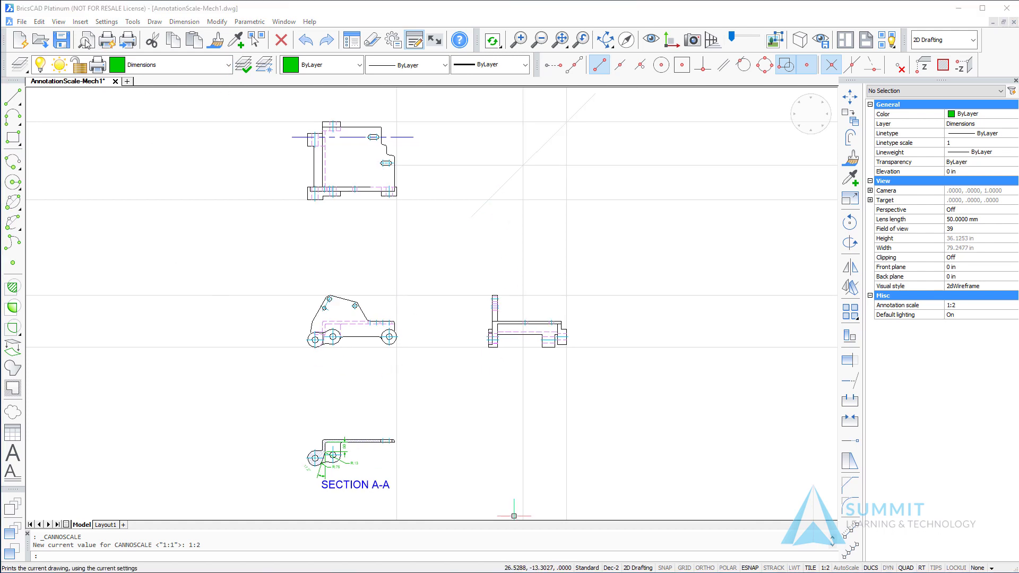
Show the ribbon and turn on the display of annotative objects that do not support the current annotation scale.
{"action": "left_click", "coordinate": [58, 22]}
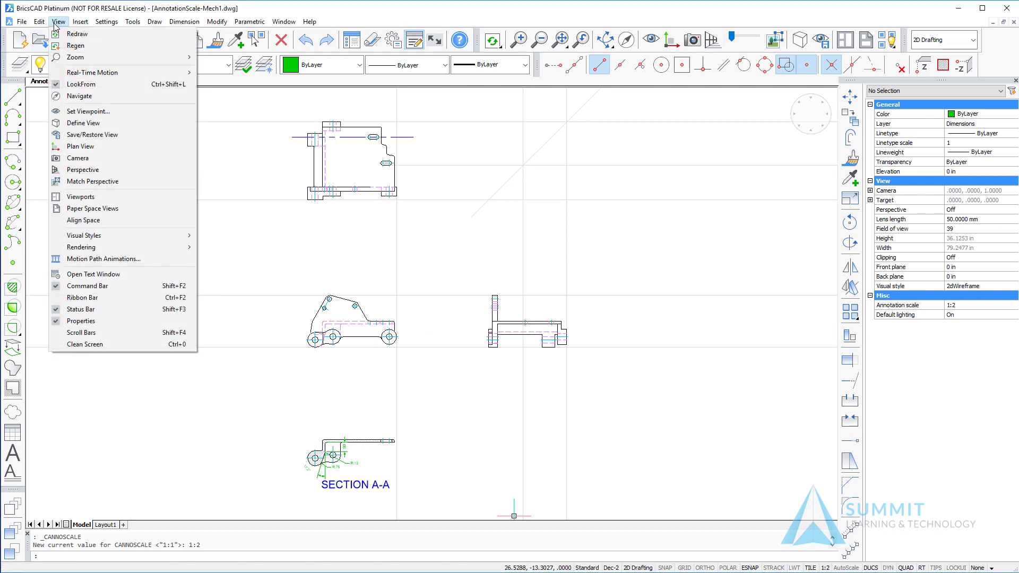
{"action": "left_click", "coordinate": [95, 303]}
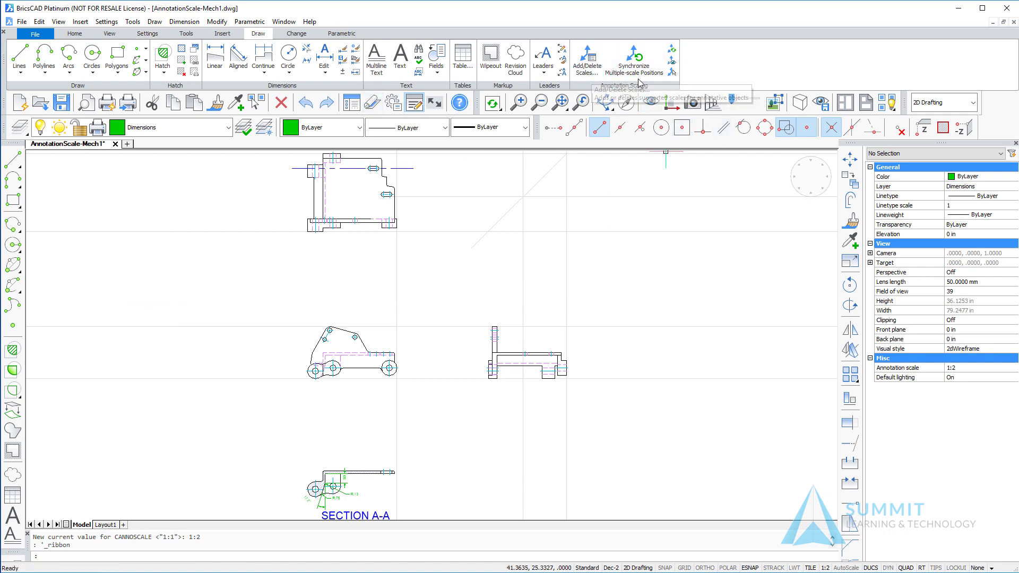
{"action": "left_click", "coordinate": [671, 60]}
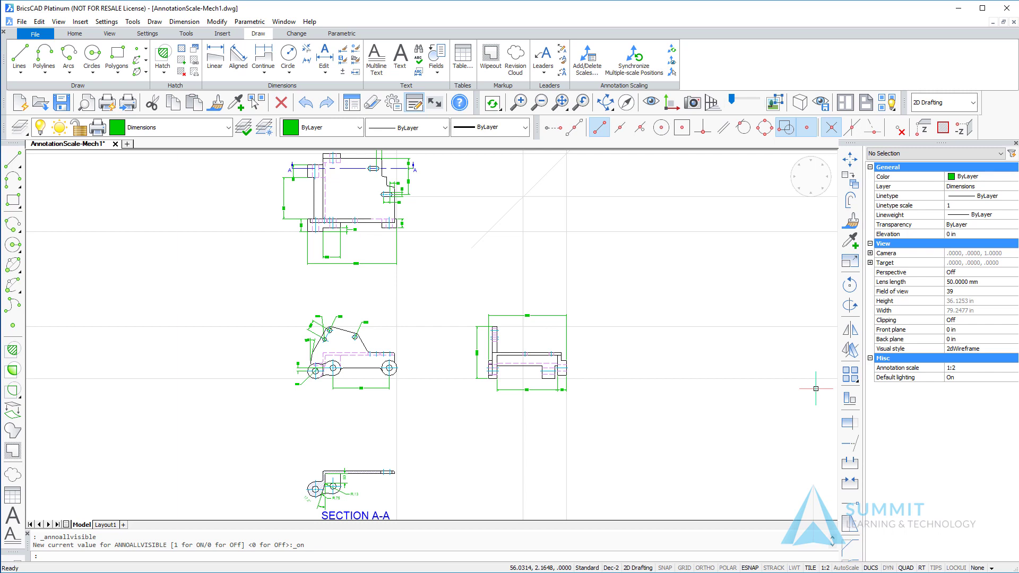
Set the model space annotation scale to 1:4.
{"action": "left_click", "coordinate": [824, 568]}
{"action": "left_click", "coordinate": [886, 179]}
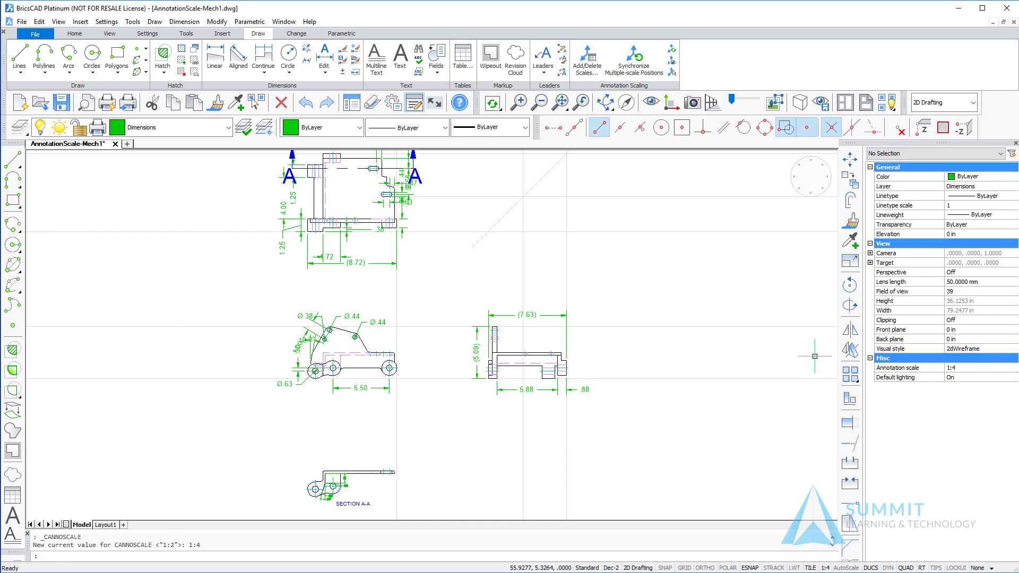
Compare the section view's annotations by setting the model space annotation scale to 1:1, 1:2 and 1:4 in turn.
{"action": "scroll", "coordinate": [340, 443], "scroll_direction": "up", "scroll_amount": 2}
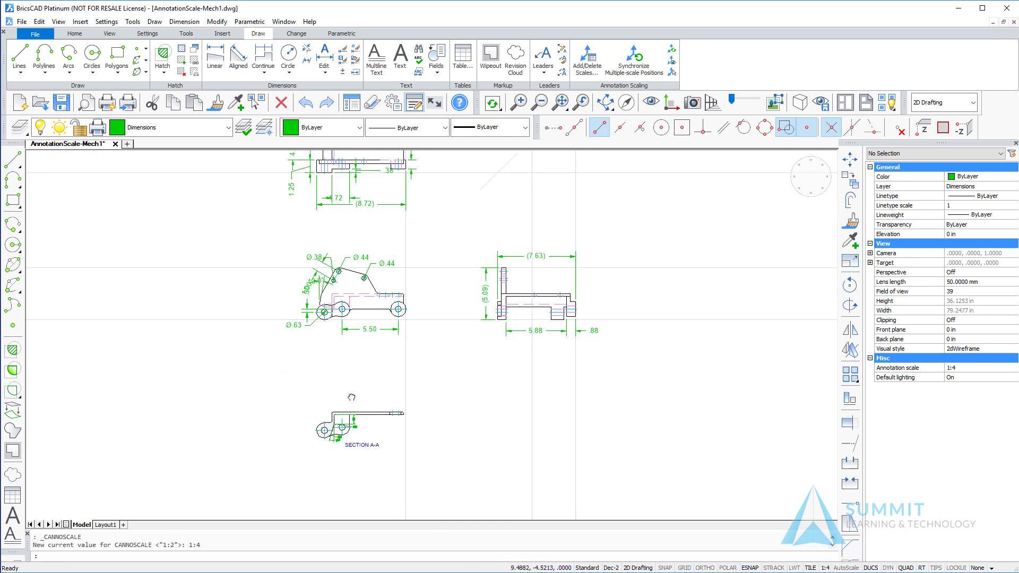
{"action": "scroll", "coordinate": [360, 452], "scroll_direction": "up", "scroll_amount": 3}
{"action": "scroll", "coordinate": [423, 359], "scroll_direction": "down", "scroll_amount": 1}
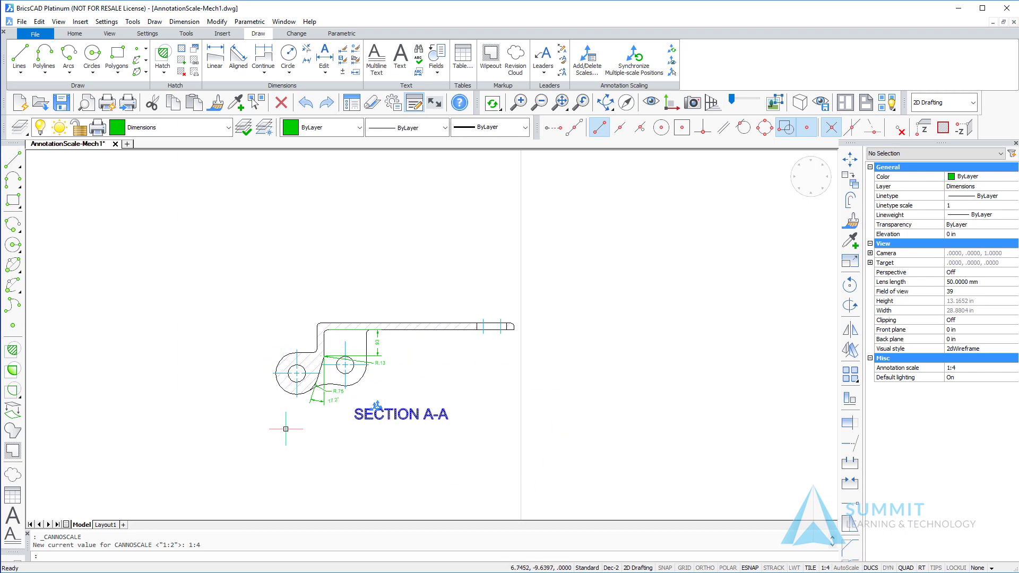
{"action": "left_click", "coordinate": [825, 568]}
{"action": "left_click", "coordinate": [857, 159]}
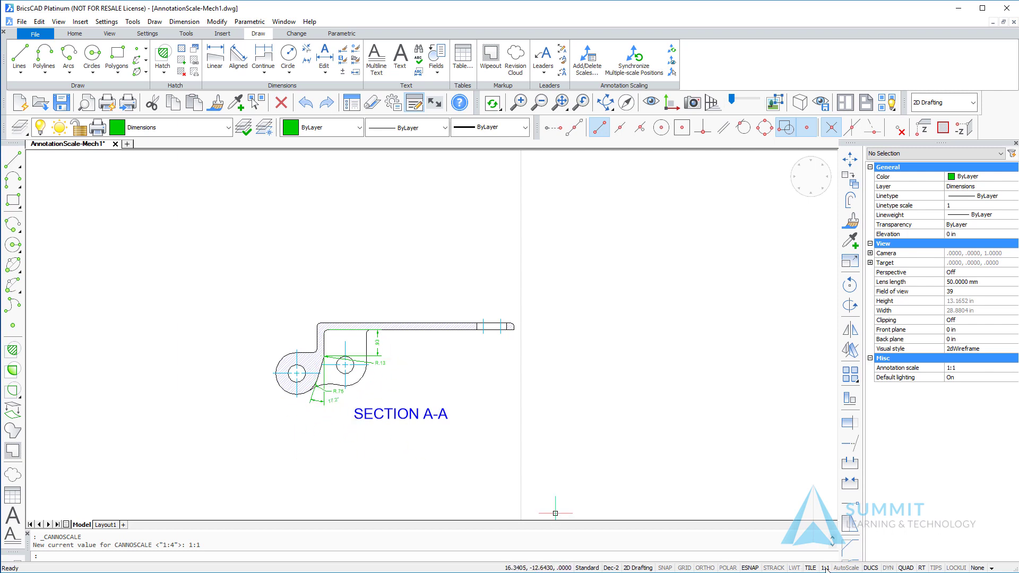
{"action": "left_click", "coordinate": [826, 568]}
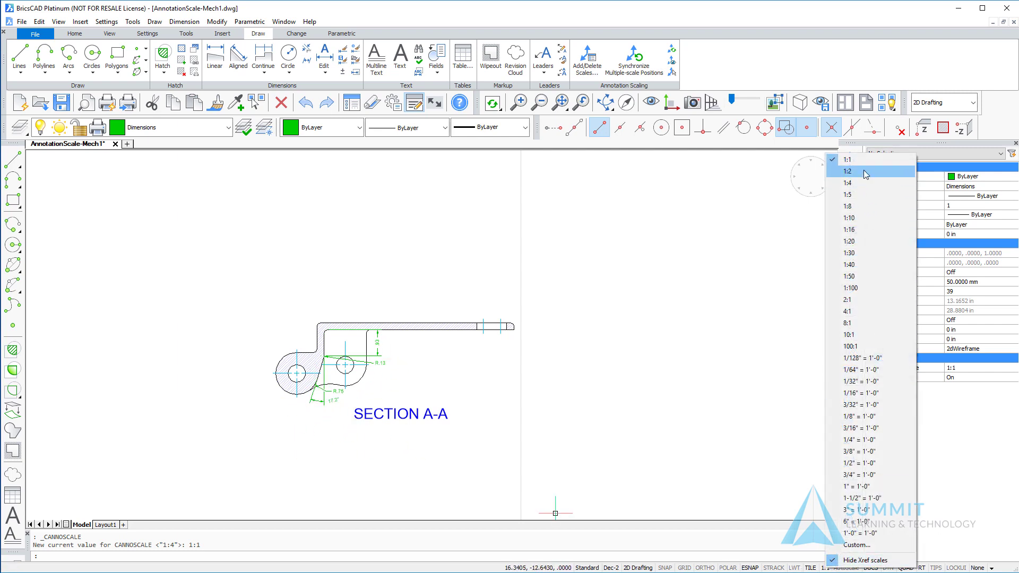
{"action": "left_click", "coordinate": [864, 170]}
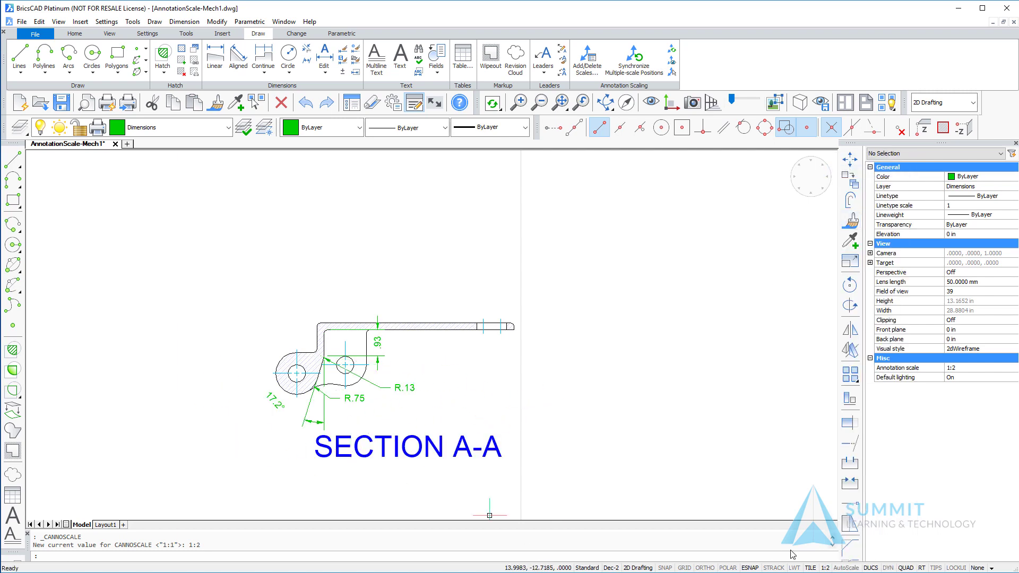
{"action": "left_click", "coordinate": [826, 568]}
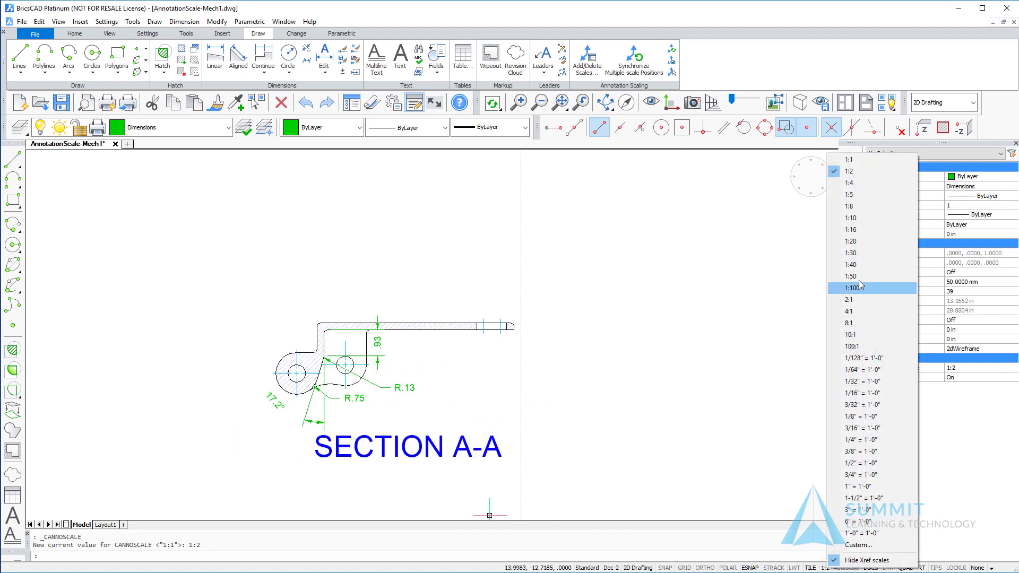
{"action": "left_click", "coordinate": [852, 183]}
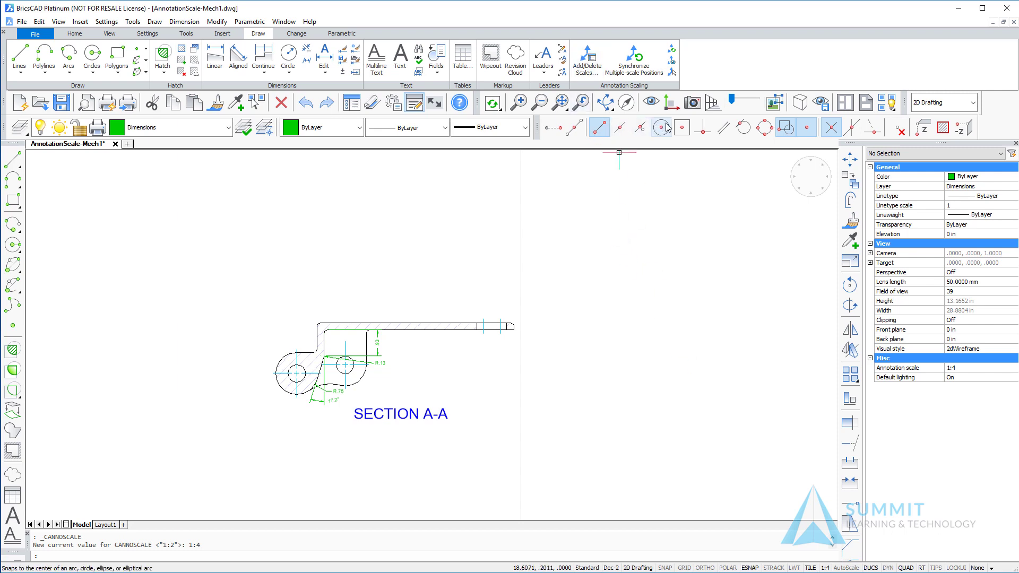
Set the model space annotation scale to 2:1 for all part views and hide annotative objects that do not support it.
{"action": "left_click", "coordinate": [562, 102]}
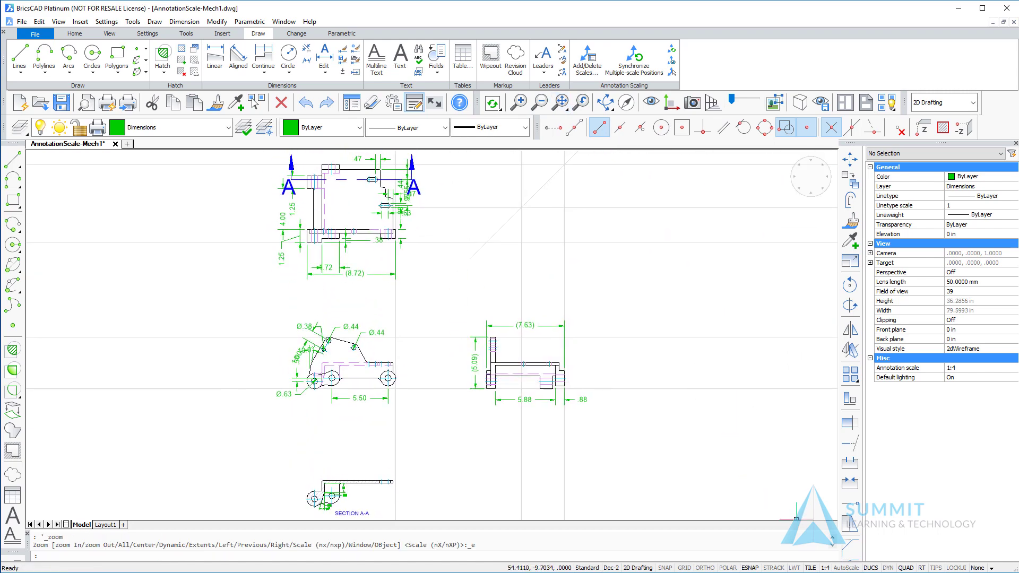
{"action": "left_click", "coordinate": [826, 567]}
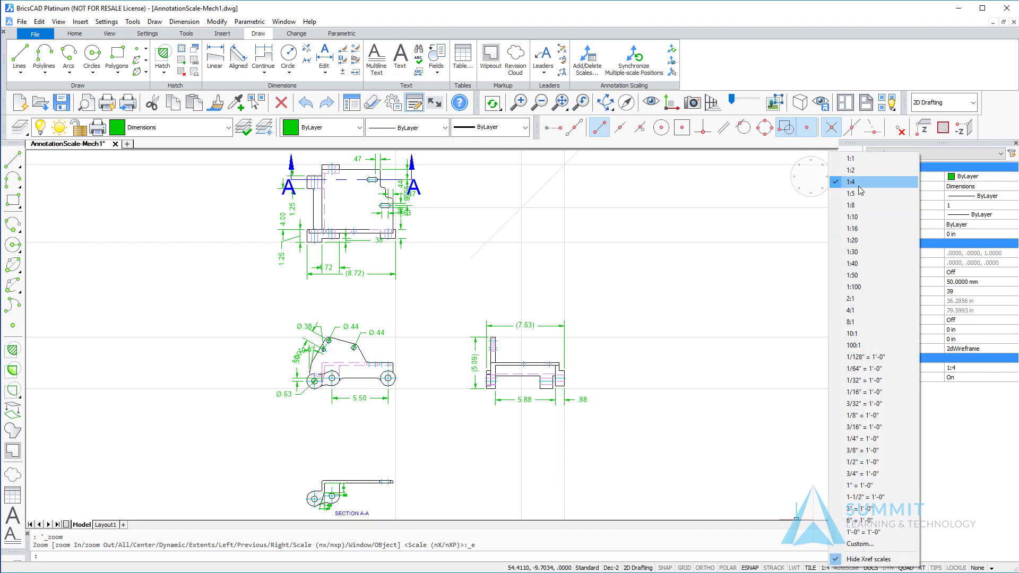
{"action": "left_click", "coordinate": [864, 298]}
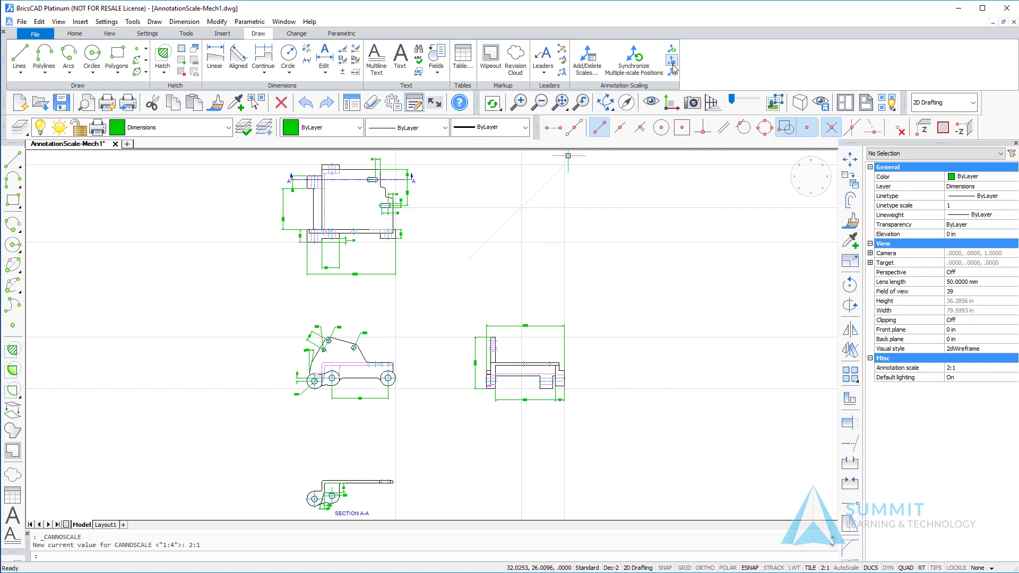
{"action": "left_click", "coordinate": [672, 63]}
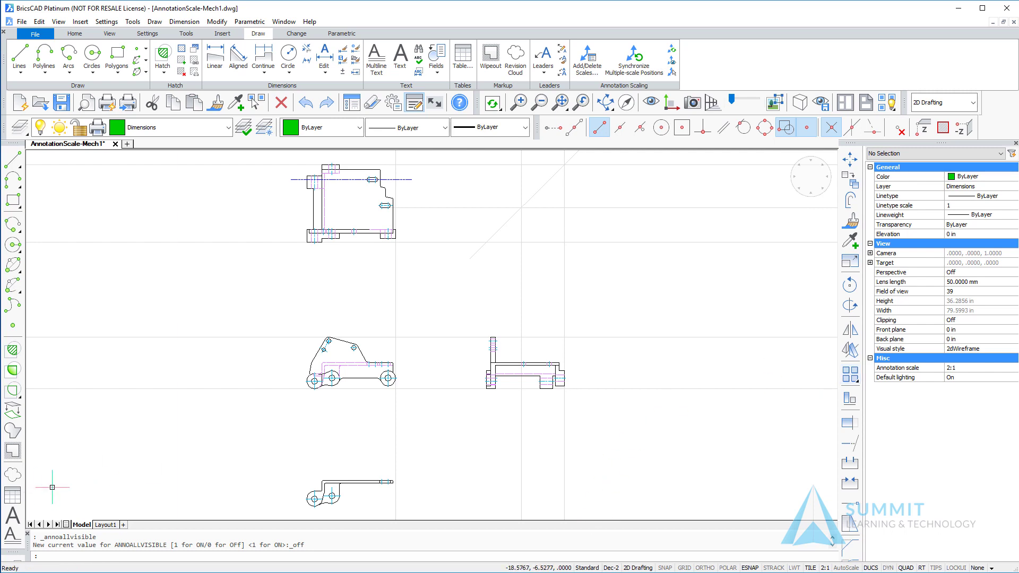
Switch to Layout1 and turn on the display of annotative objects that do not support the current annotation scale.
{"action": "left_click", "coordinate": [106, 525]}
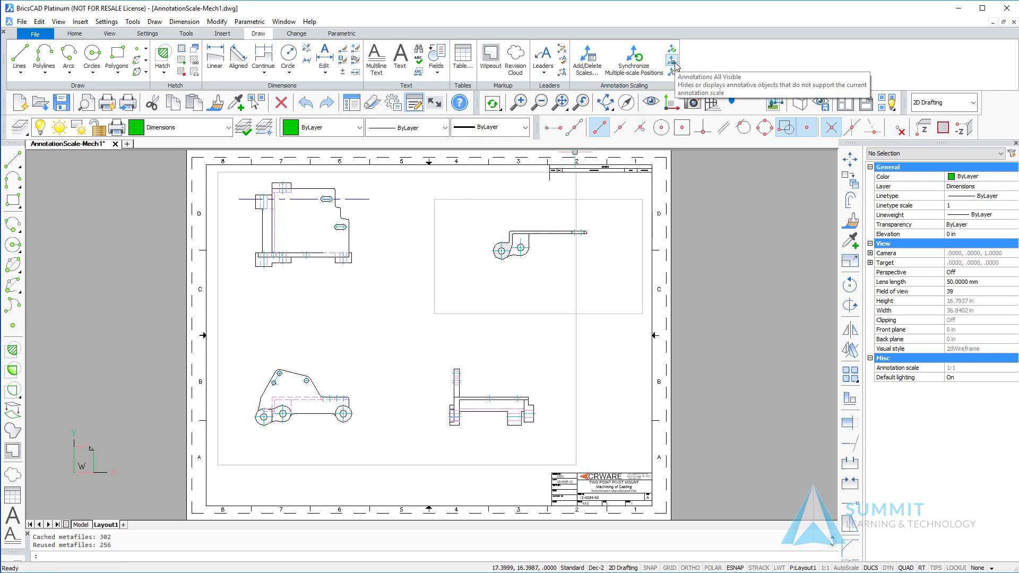
{"action": "left_click", "coordinate": [672, 61]}
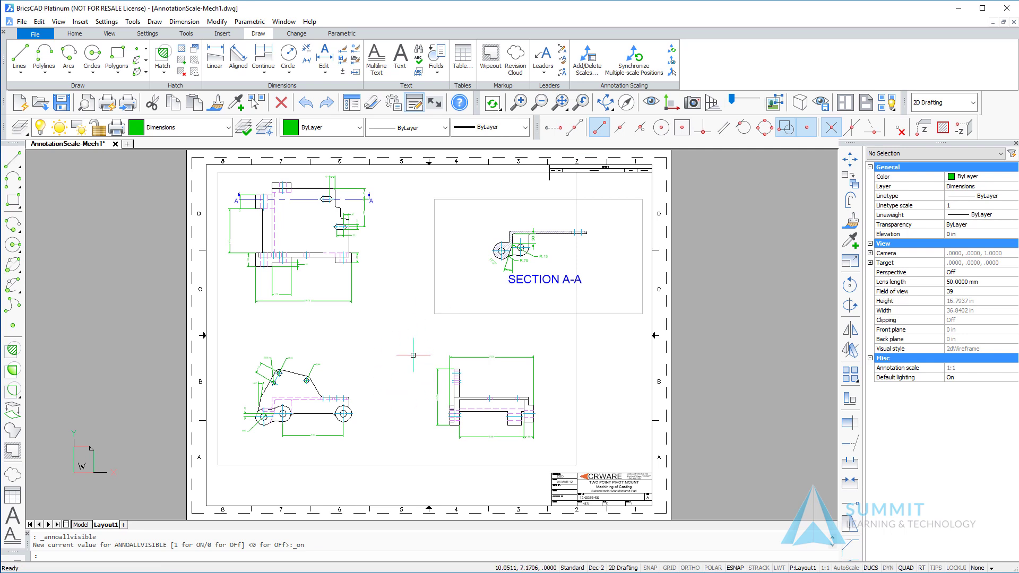
Activate the large layout viewport and add its current 1:2 annotation scale to the overall width dimension above the side view.
{"action": "double_click", "coordinate": [392, 417]}
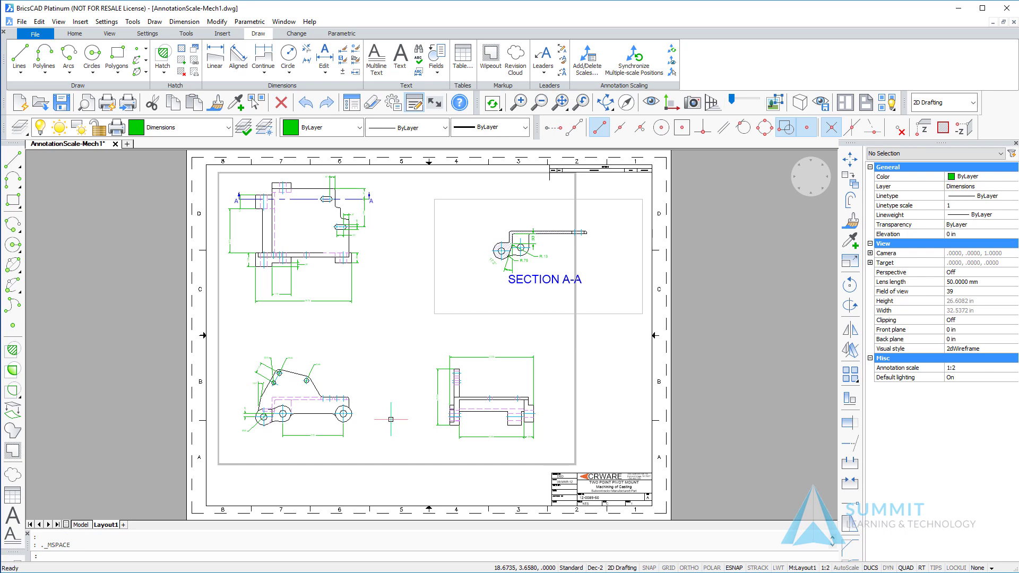
{"action": "mouse_move", "coordinate": [475, 358]}
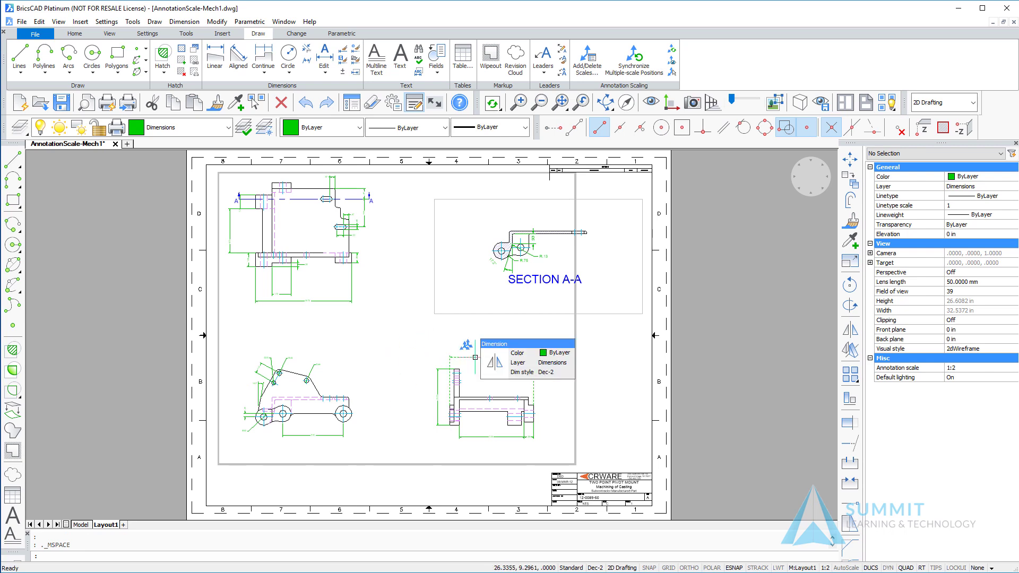
{"action": "left_click", "coordinate": [475, 357]}
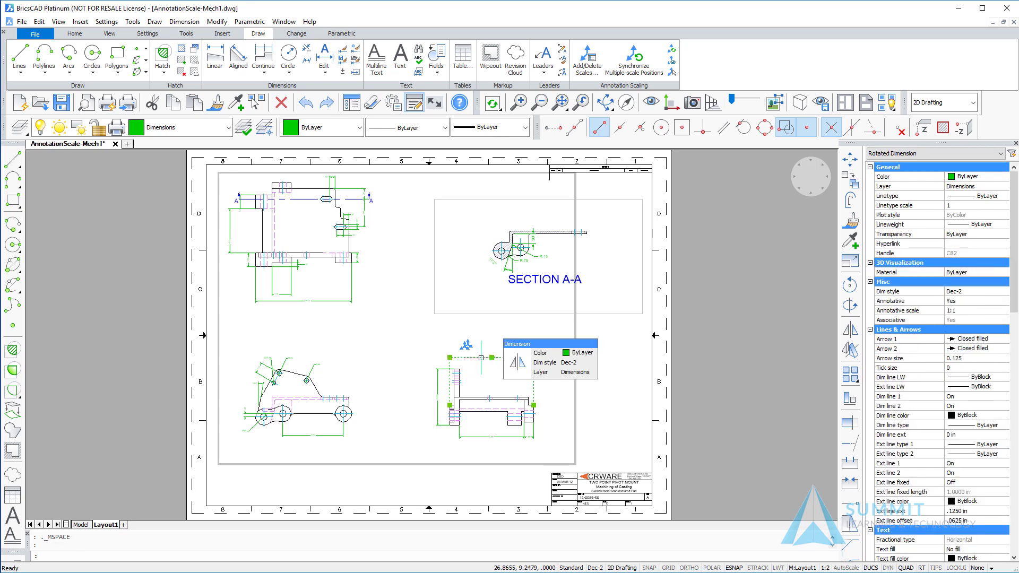
{"action": "mouse_move", "coordinate": [515, 374]}
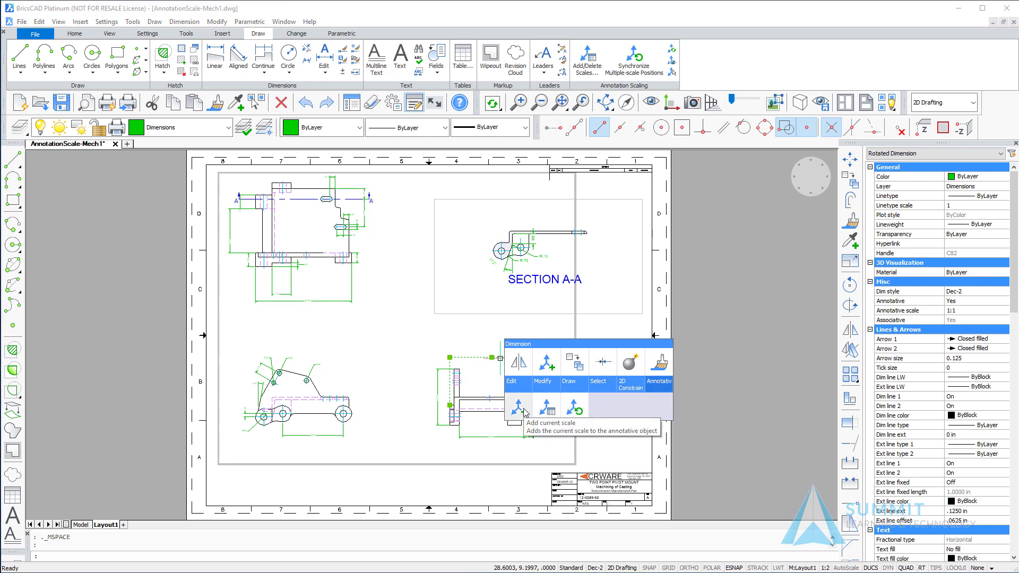
{"action": "left_click", "coordinate": [523, 411]}
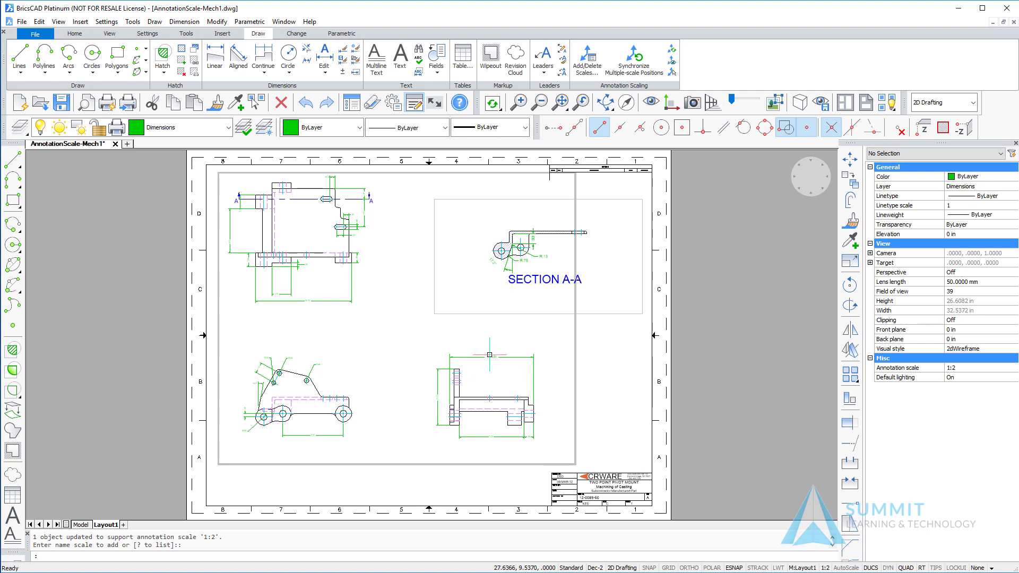
Add the current 1:2 annotation scale to the side view's remaining three dimensions and the horizontal dimension below the front view.
{"action": "scroll", "coordinate": [477, 350], "scroll_direction": "down", "scroll_amount": 1}
{"action": "scroll", "coordinate": [485, 360], "scroll_direction": "up", "scroll_amount": 3}
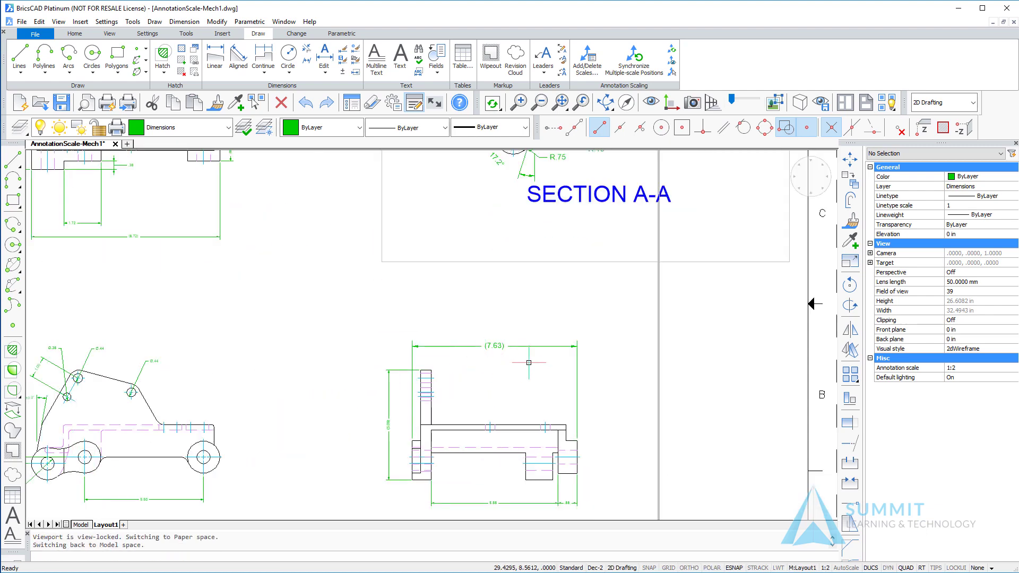
{"action": "middle_click_drag", "start_coordinate": [512, 361], "coordinate": [503, 298]}
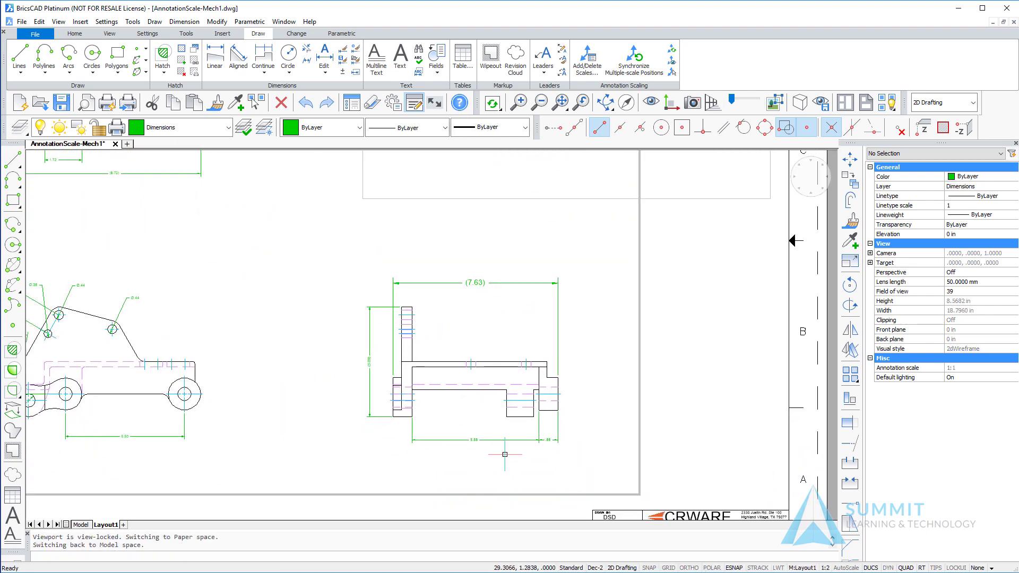
{"action": "left_click", "coordinate": [573, 425]}
{"action": "left_click", "coordinate": [385, 440]}
{"action": "left_click", "coordinate": [398, 444]}
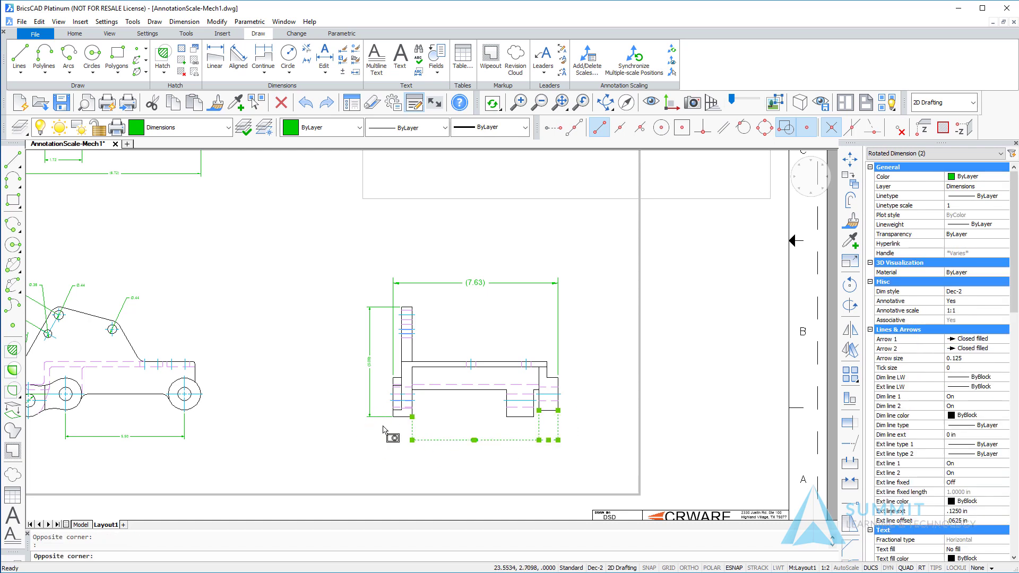
{"action": "left_click", "coordinate": [307, 379]}
{"action": "left_click", "coordinate": [224, 466]}
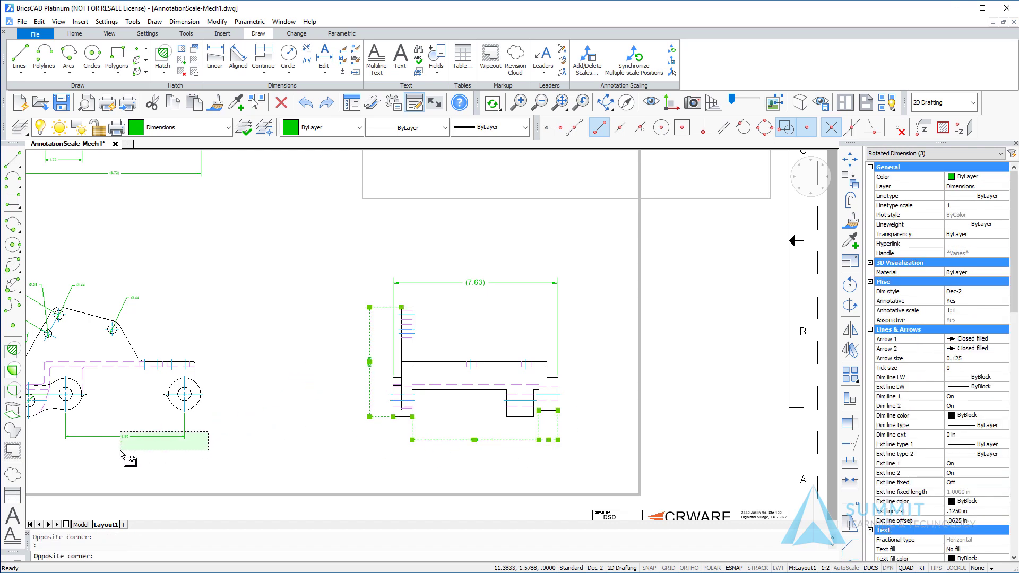
{"action": "left_click", "coordinate": [121, 416]}
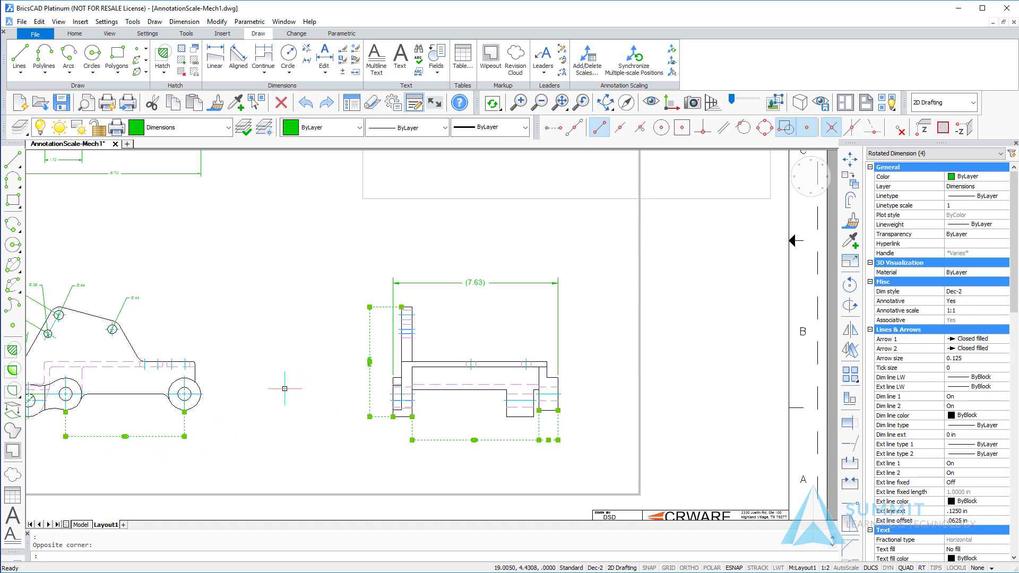
{"action": "mouse_move", "coordinate": [370, 387]}
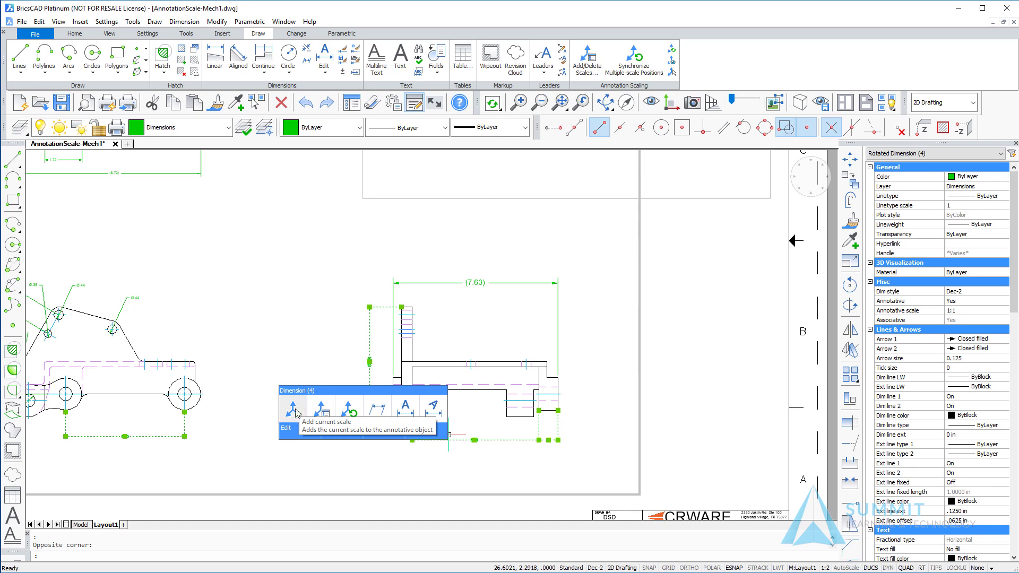
{"action": "left_click", "coordinate": [295, 413]}
Add the current 1:2 annotation scale to the front view's remaining hole, angle and linear dimensions.
{"action": "middle_click_drag", "start_coordinate": [276, 452], "coordinate": [497, 450]}
{"action": "left_click", "coordinate": [390, 255]}
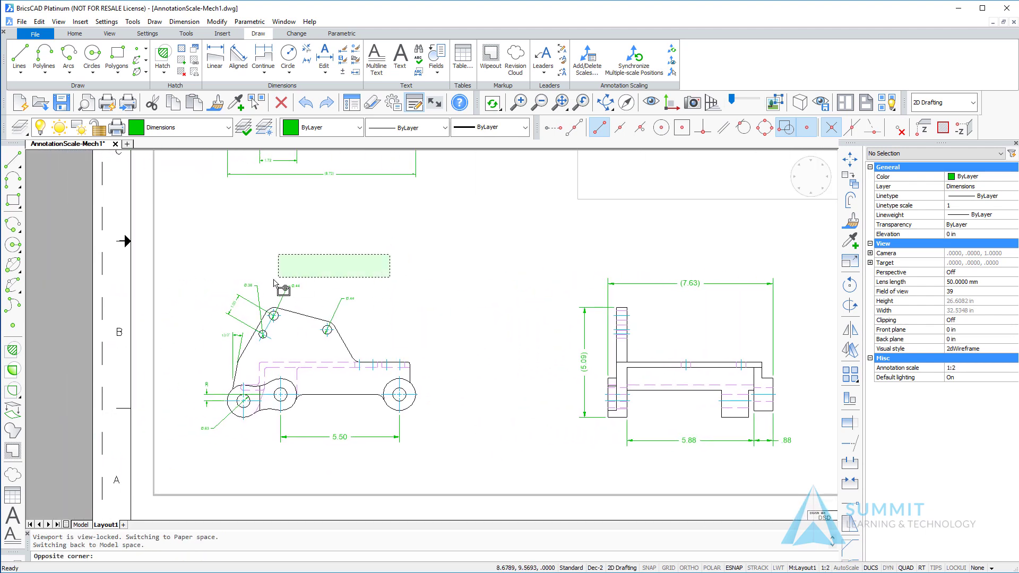
{"action": "left_click", "coordinate": [218, 301]}
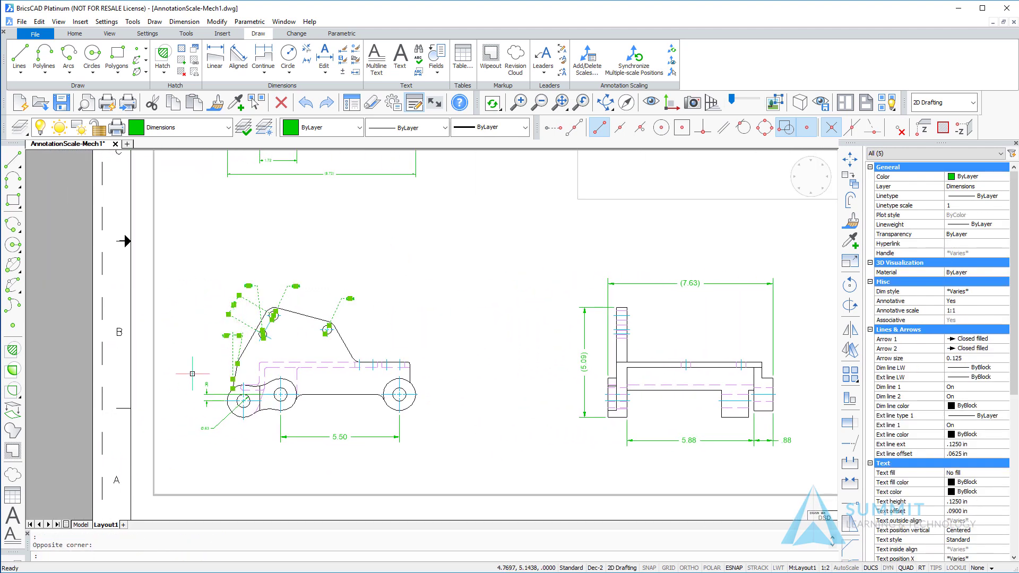
{"action": "left_click", "coordinate": [234, 358]}
{"action": "left_click", "coordinate": [161, 467]}
{"action": "left_click", "coordinate": [345, 467]}
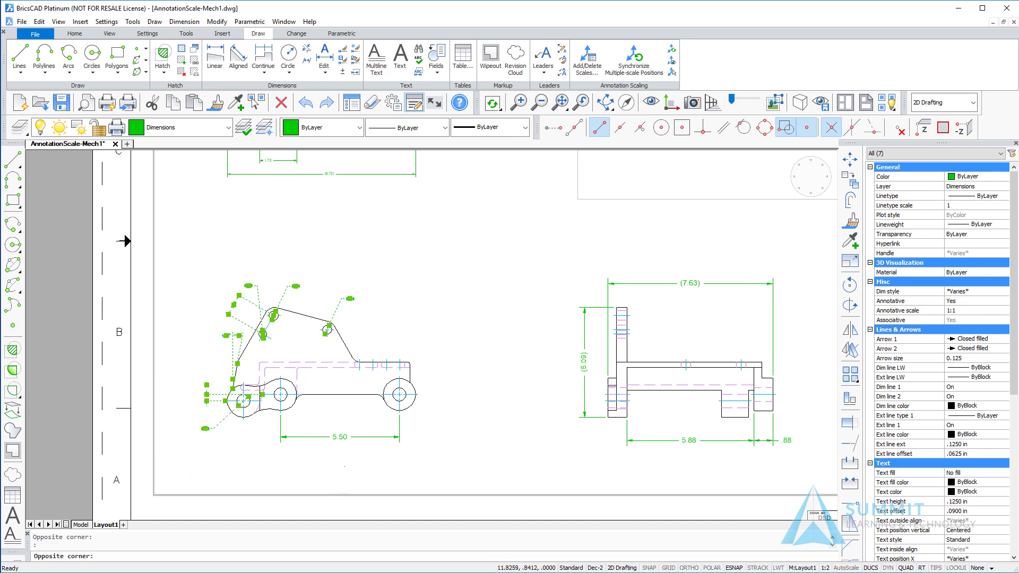
{"action": "left_click", "coordinate": [340, 437]}
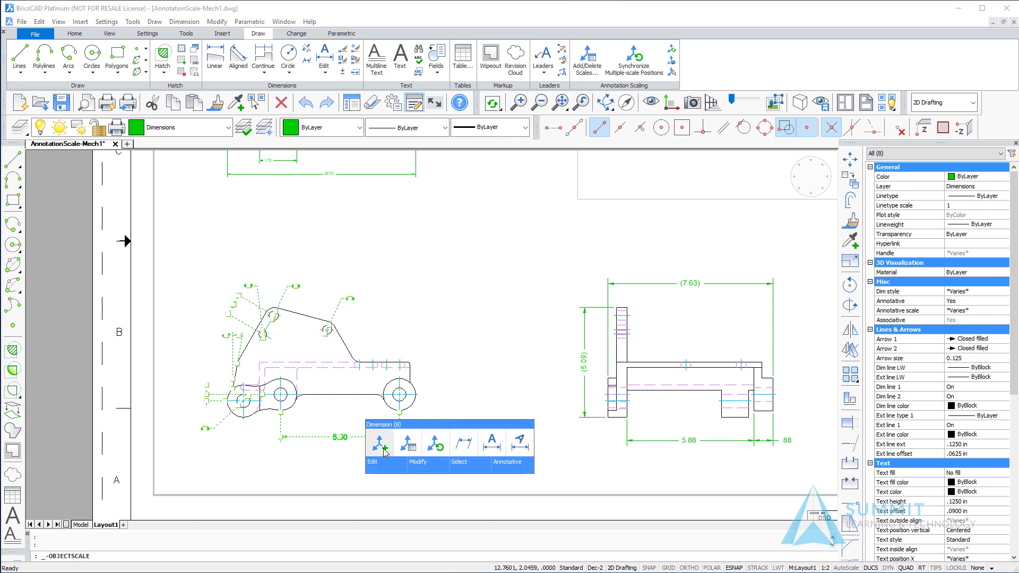
{"action": "left_click", "coordinate": [385, 439]}
Add the current 1:2 annotation scale to the top view's linear dimensions and its two section A labels with arrows.
{"action": "middle_click_drag", "start_coordinate": [228, 393], "coordinate": [241, 451]}
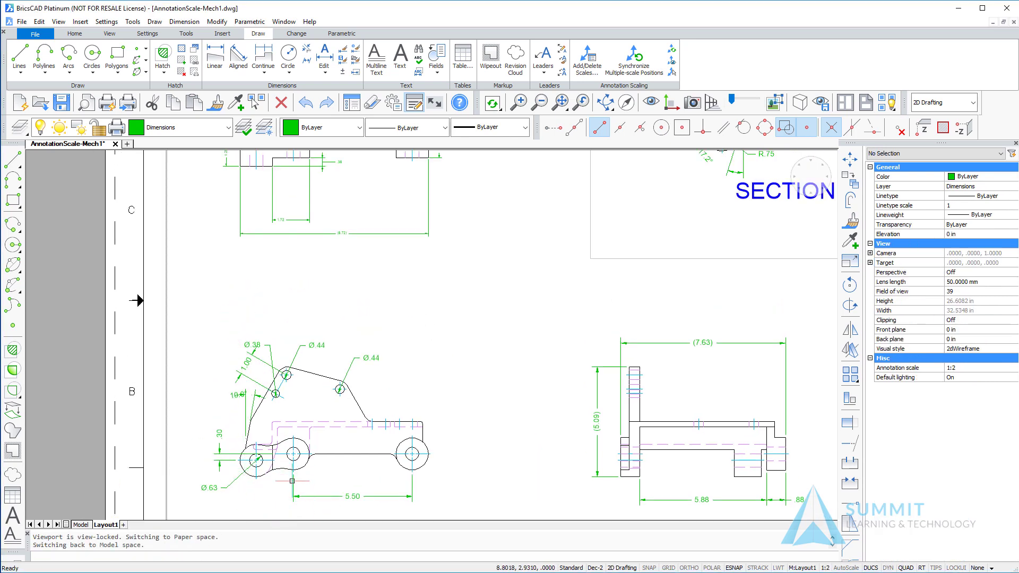
{"action": "middle_click_drag", "start_coordinate": [359, 303], "coordinate": [373, 493]}
{"action": "left_click", "coordinate": [468, 373]}
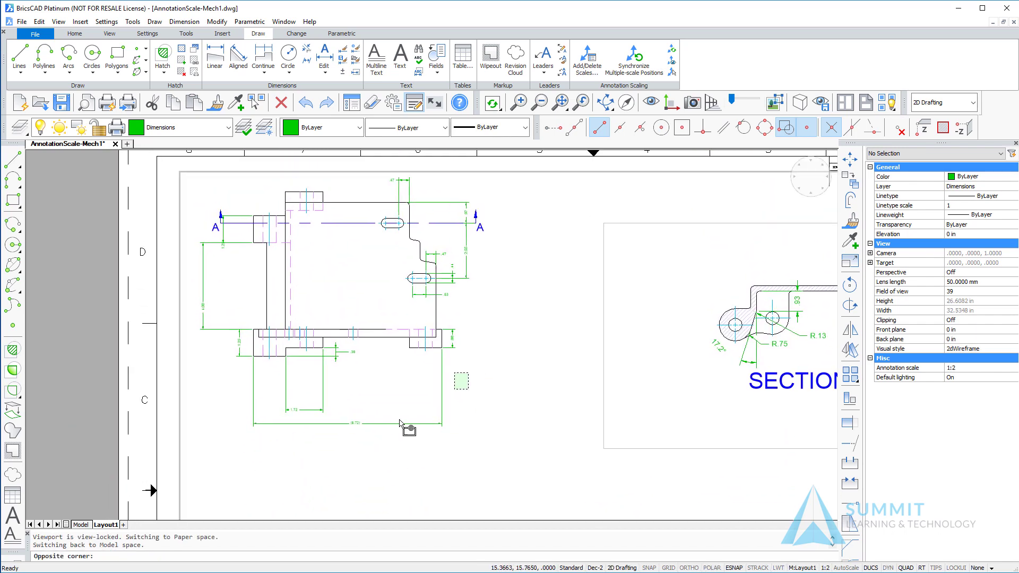
{"action": "left_click", "coordinate": [244, 482]}
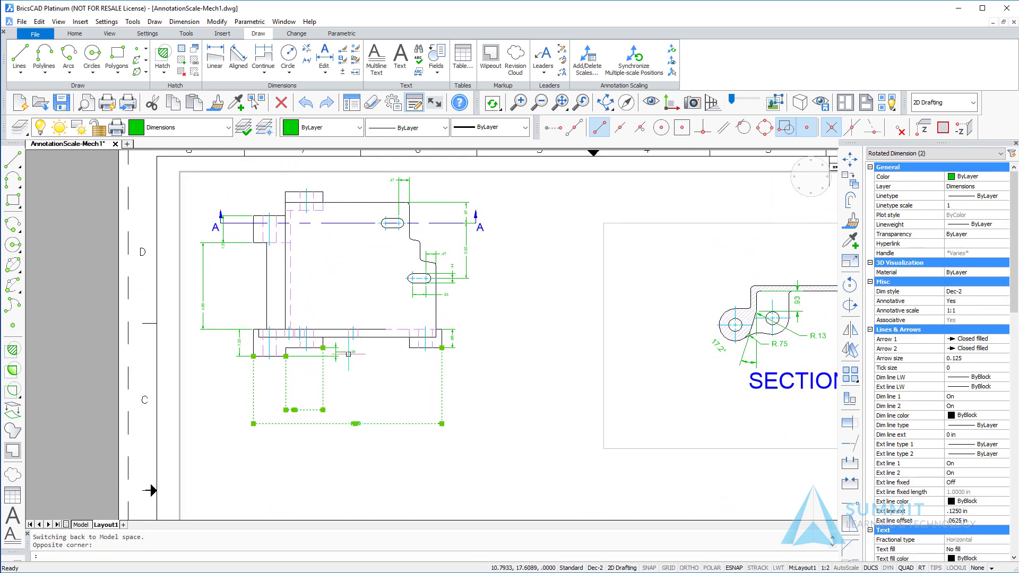
{"action": "left_click", "coordinate": [245, 355]}
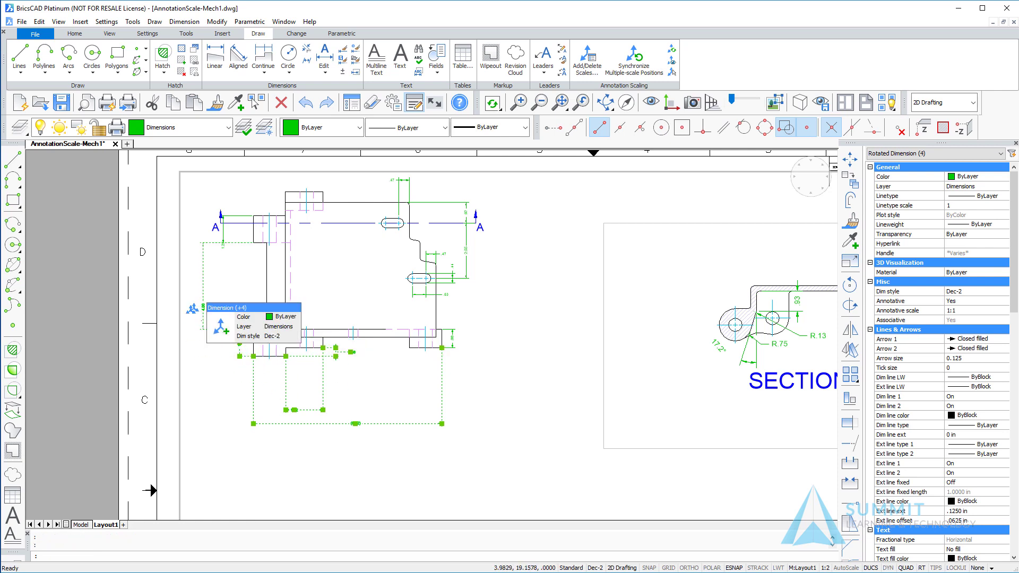
{"action": "left_click", "coordinate": [204, 319]}
{"action": "left_click", "coordinate": [220, 231]}
{"action": "left_click", "coordinate": [219, 232]}
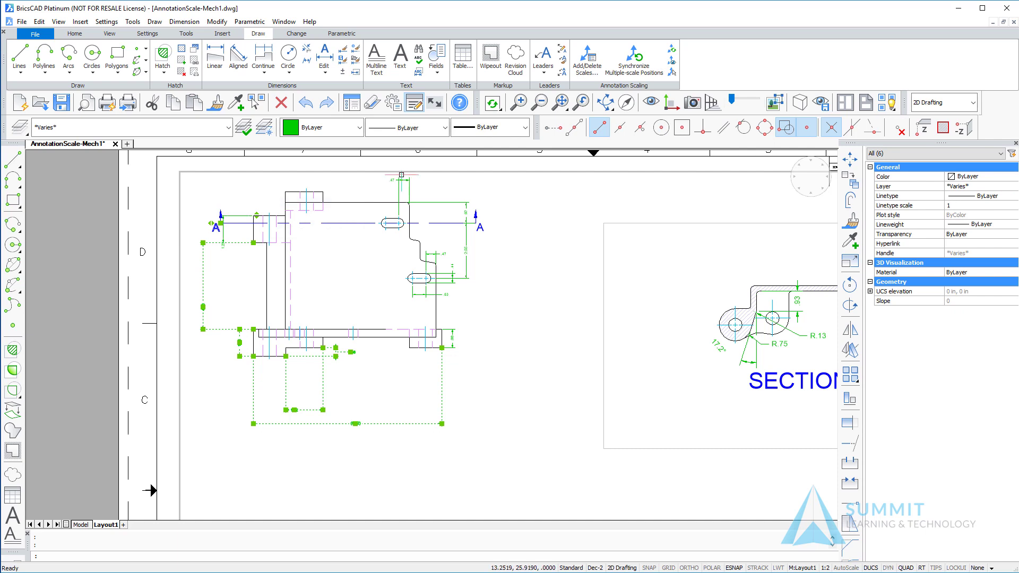
{"action": "left_click", "coordinate": [403, 183]}
{"action": "left_click", "coordinate": [467, 214]}
{"action": "left_click", "coordinate": [487, 249]}
{"action": "left_click", "coordinate": [444, 305]}
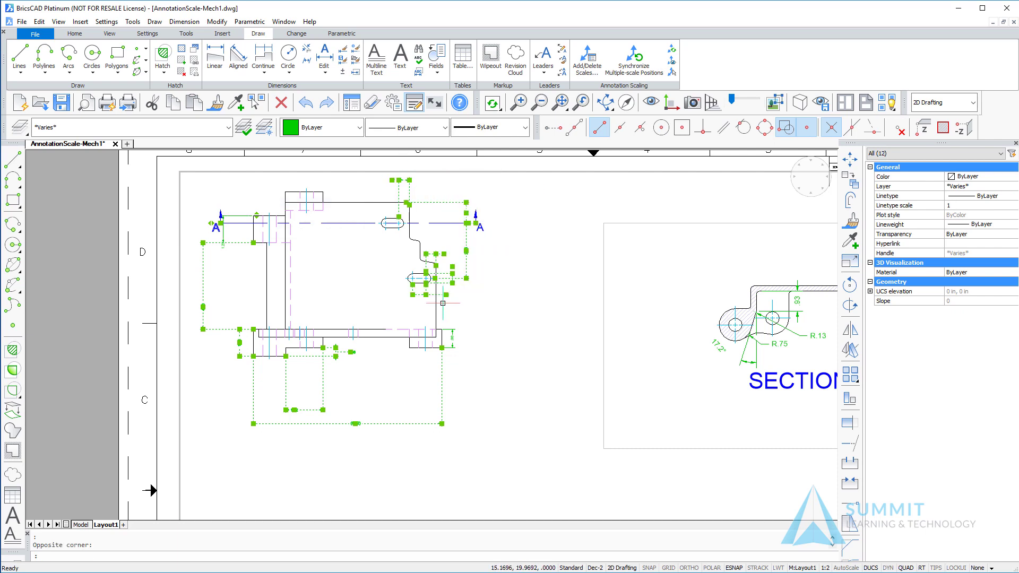
{"action": "left_click", "coordinate": [452, 342]}
{"action": "left_click", "coordinate": [510, 184]}
{"action": "left_click", "coordinate": [490, 254]}
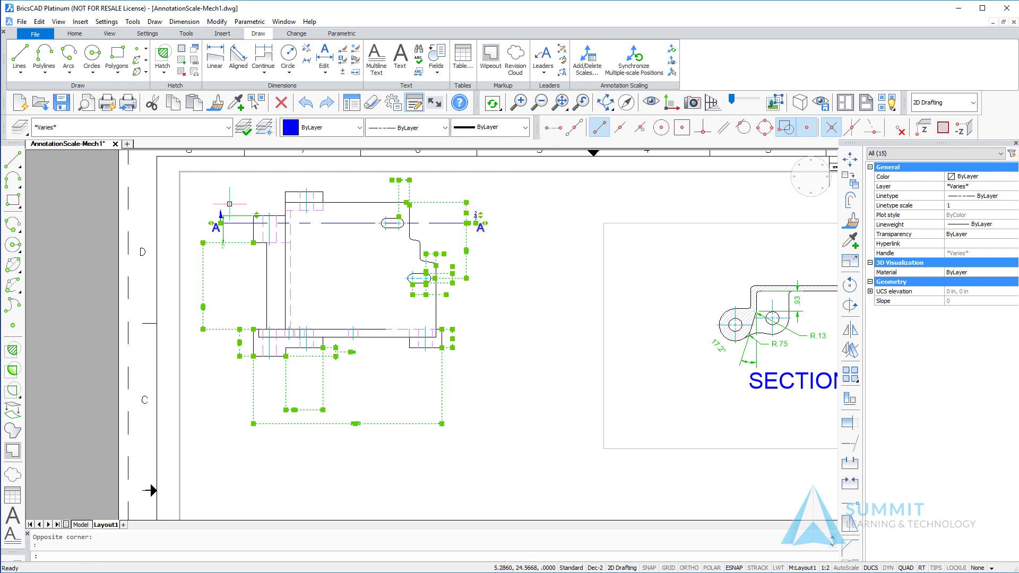
{"action": "left_click", "coordinate": [219, 210]}
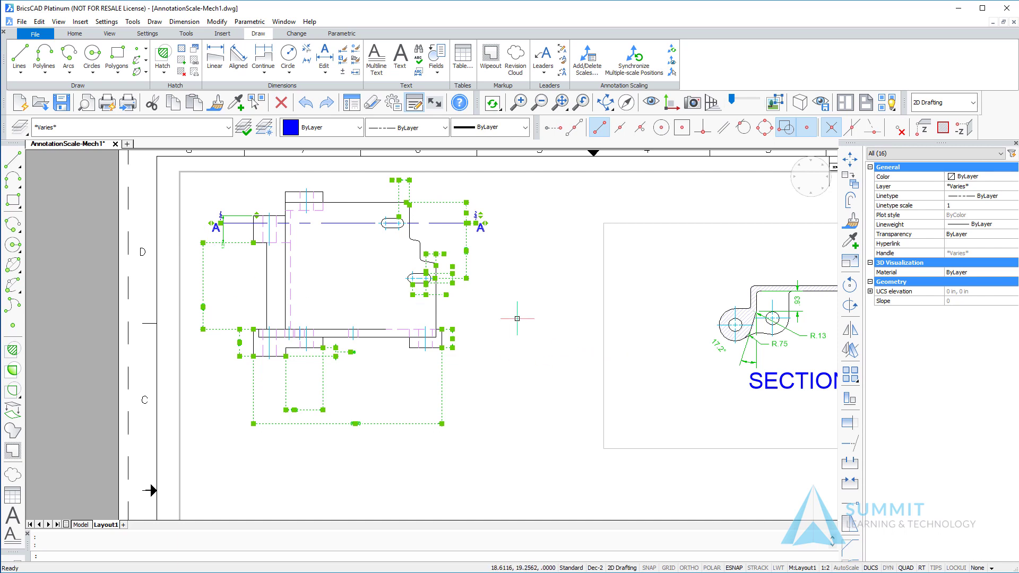
{"action": "right_click", "coordinate": [512, 301]}
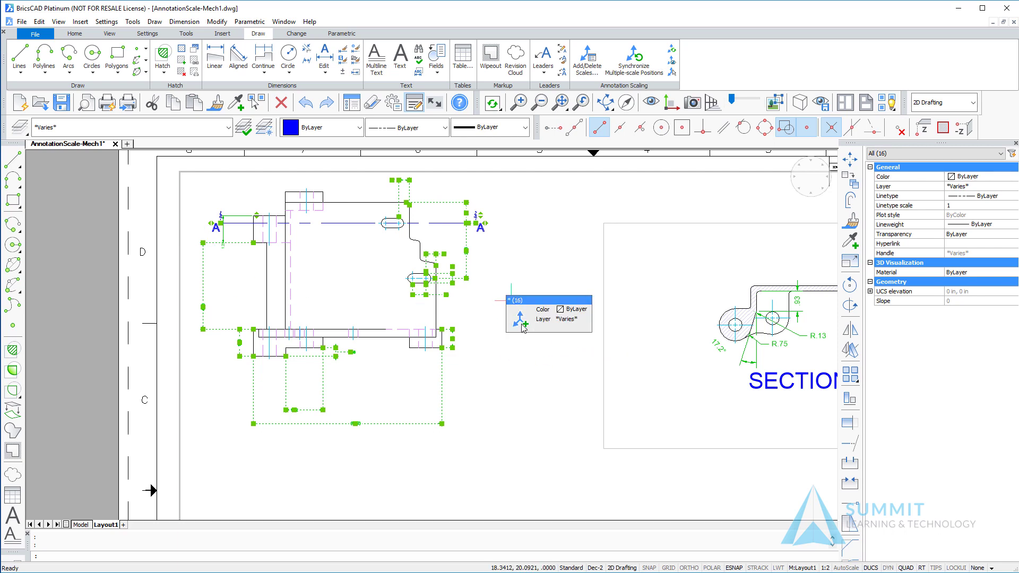
{"action": "left_click", "coordinate": [521, 321]}
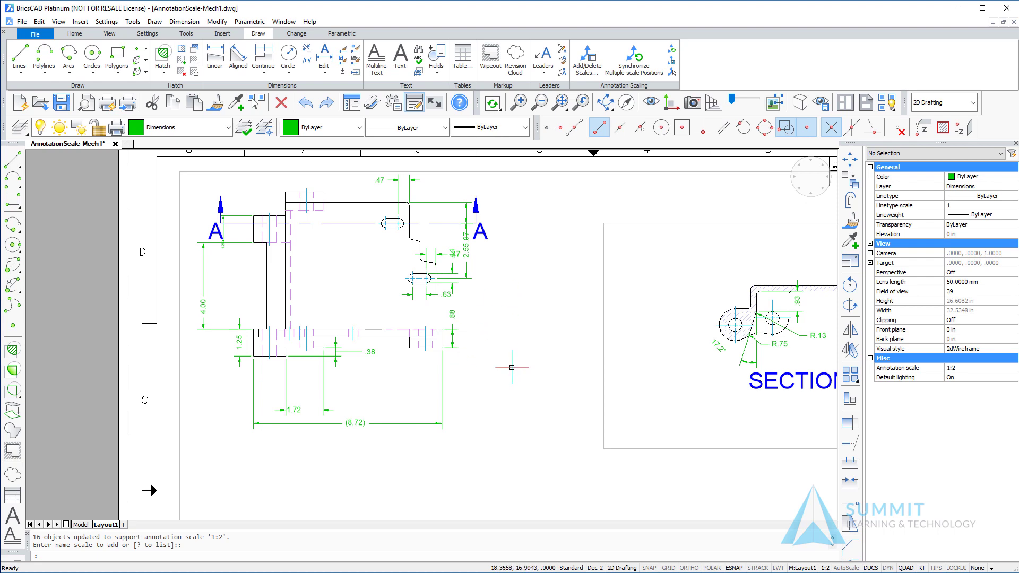
With the large viewport active, add a horizontal linear dimension between the front view's two leftmost hole centers, in line with the 5.50 dimension.
{"action": "scroll", "coordinate": [512, 372], "scroll_direction": "up", "scroll_amount": 3}
{"action": "scroll", "coordinate": [512, 395], "scroll_direction": "down", "scroll_amount": 5}
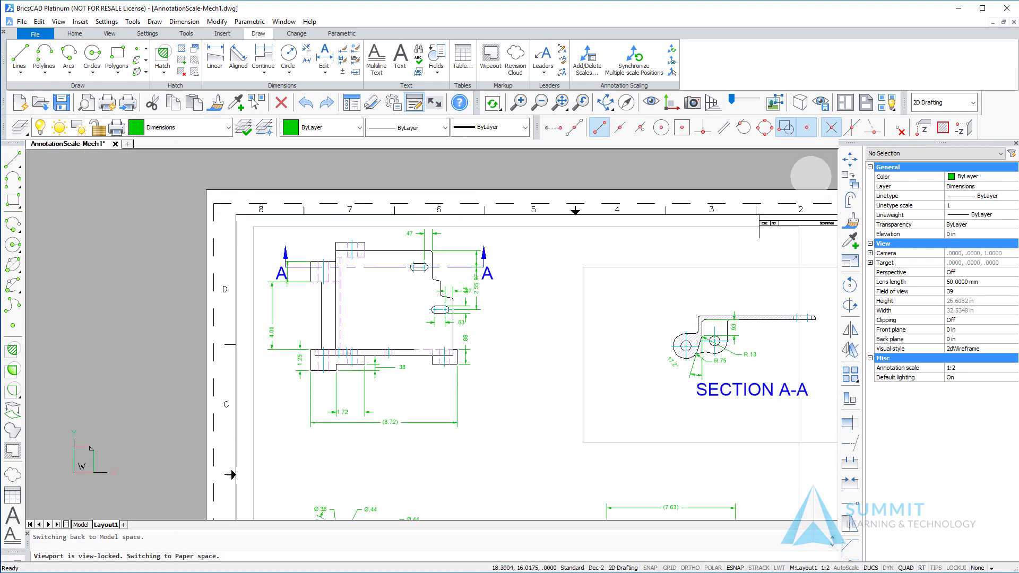
{"action": "scroll", "coordinate": [512, 395], "scroll_direction": "down", "scroll_amount": 6}
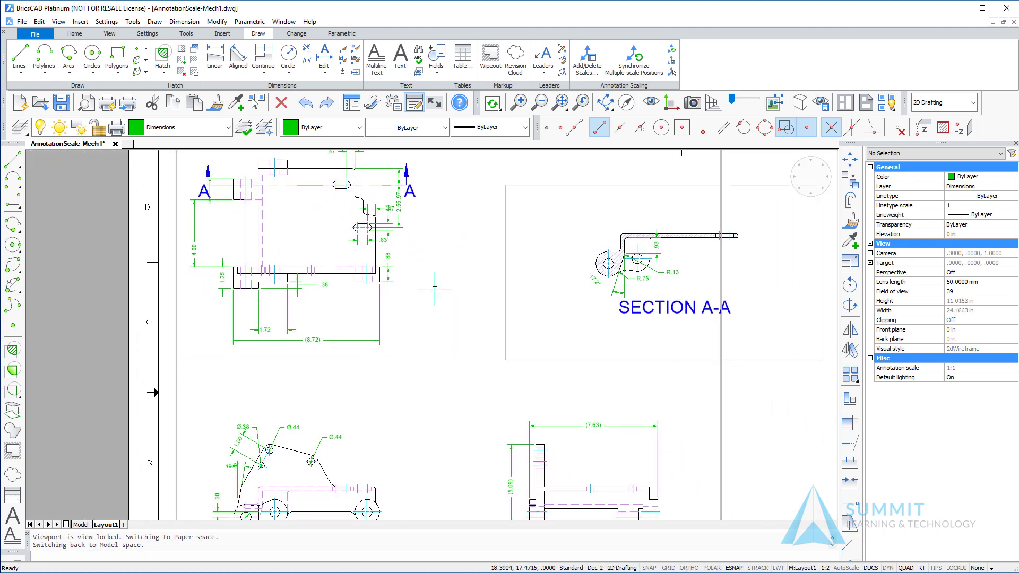
{"action": "scroll", "coordinate": [435, 494], "scroll_direction": "up", "scroll_amount": 2}
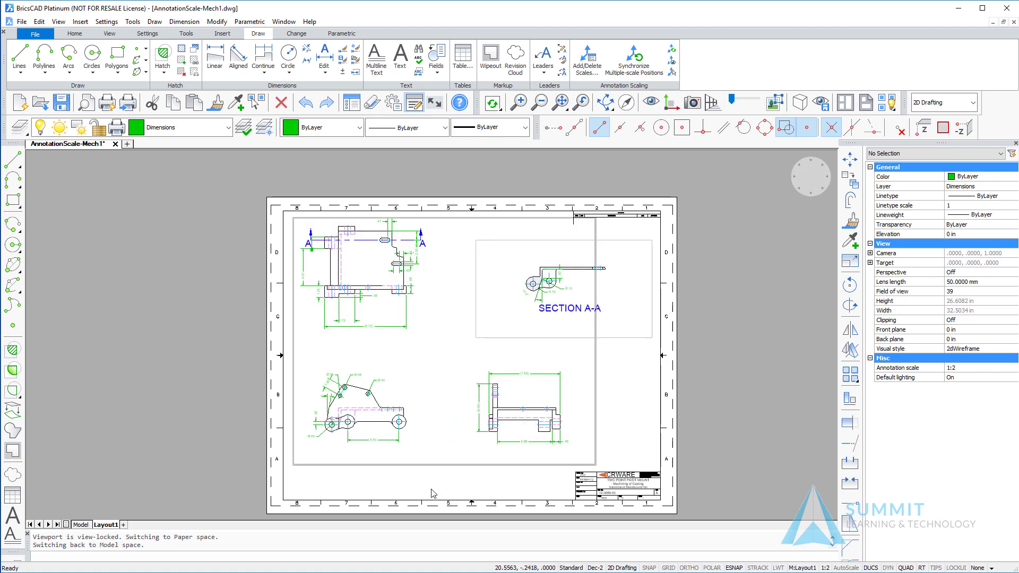
{"action": "scroll", "coordinate": [433, 493], "scroll_direction": "up", "scroll_amount": 2}
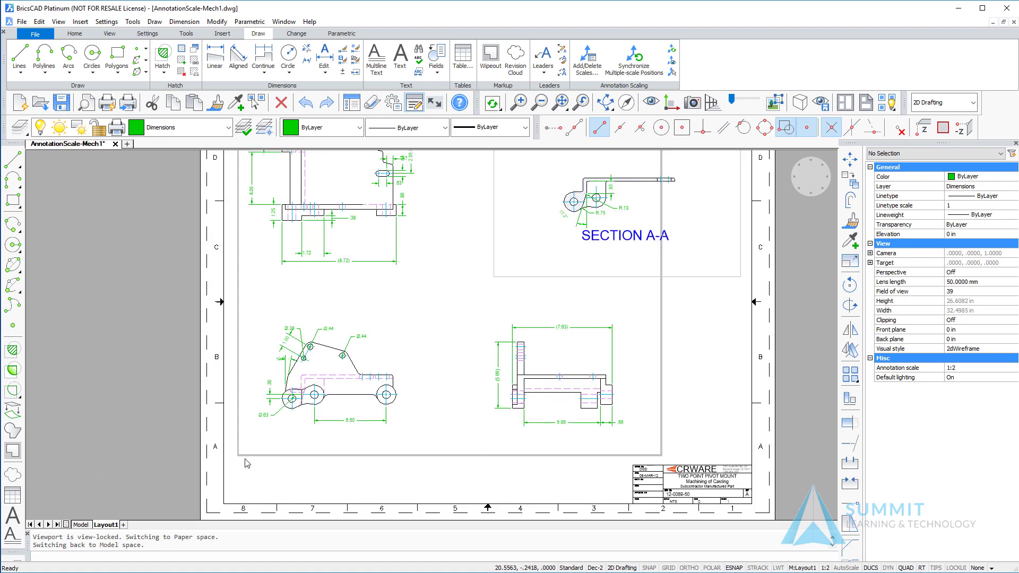
{"action": "double_click", "coordinate": [267, 479]}
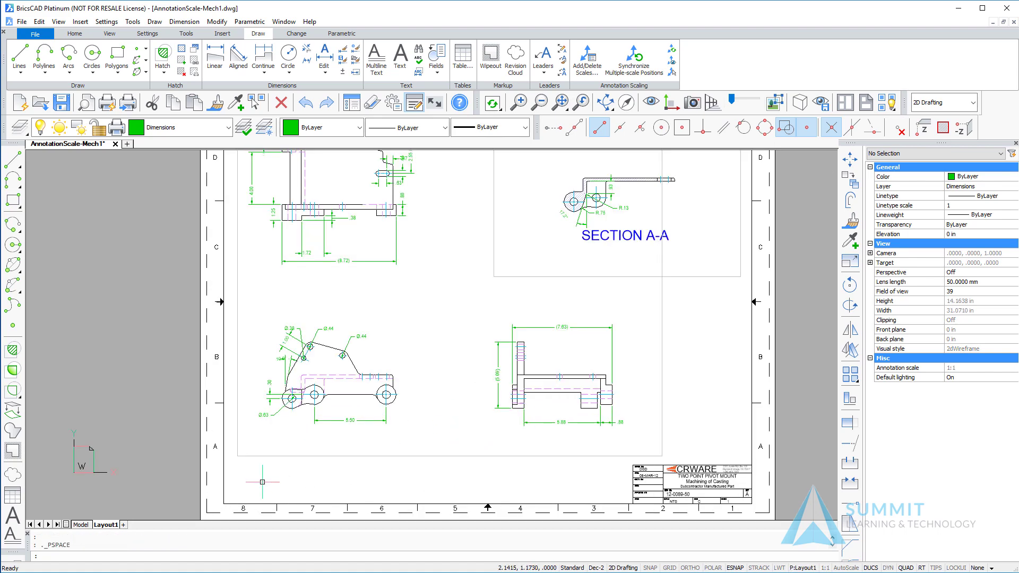
{"action": "double_click", "coordinate": [285, 443]}
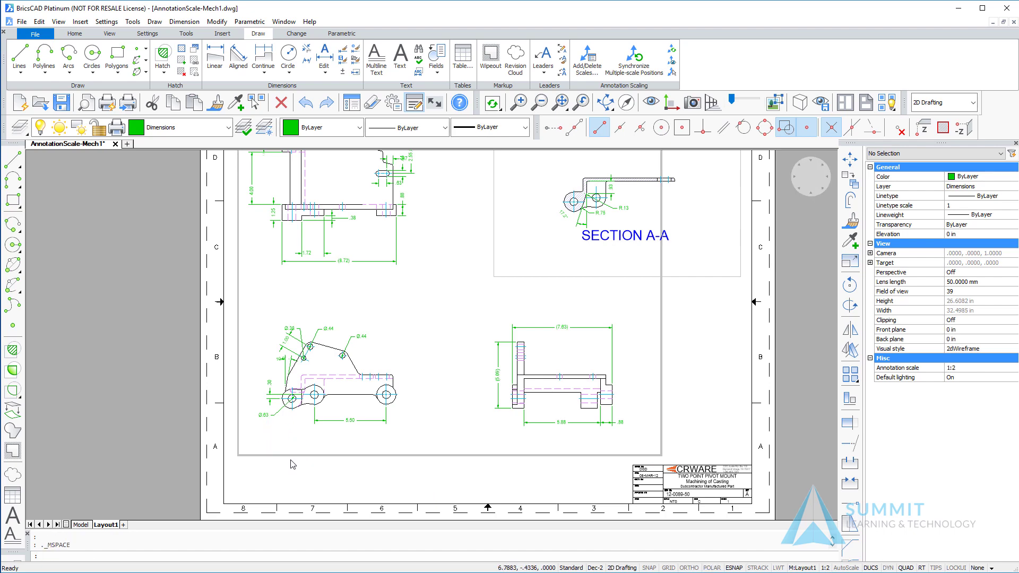
{"action": "scroll", "coordinate": [288, 433], "scroll_direction": "up", "scroll_amount": 3}
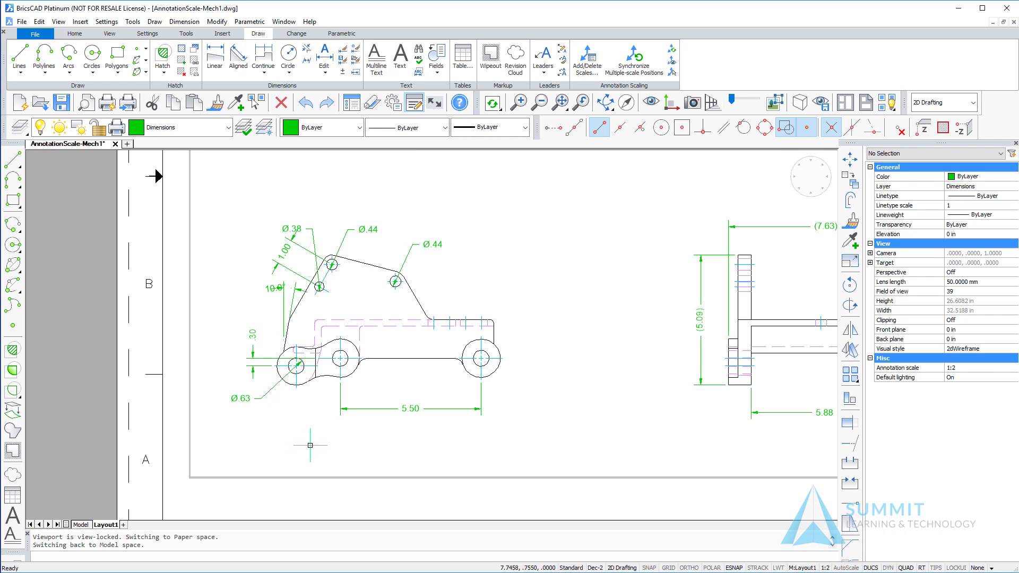
{"action": "left_click", "coordinate": [215, 56]}
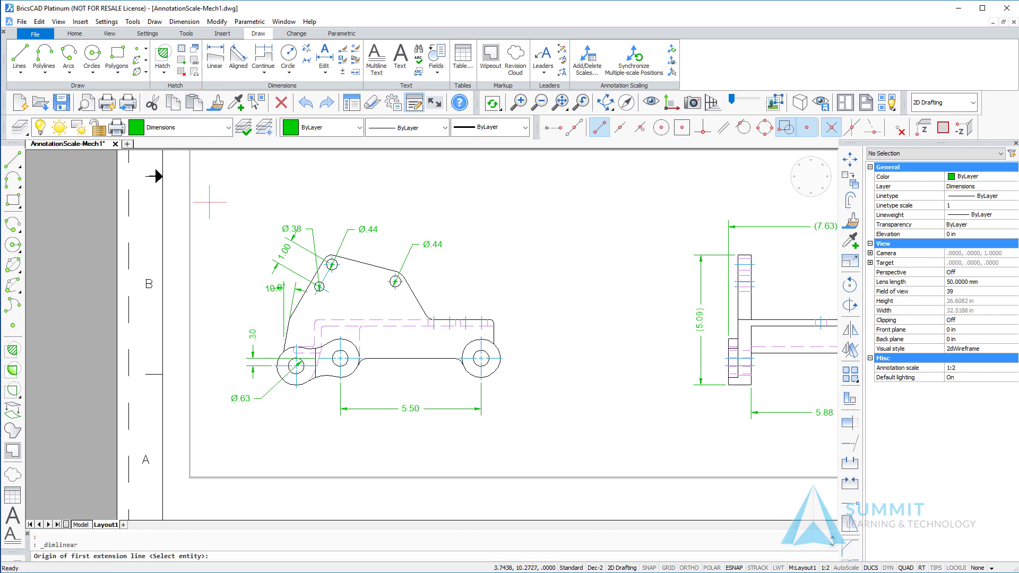
{"action": "left_click", "coordinate": [340, 378]}
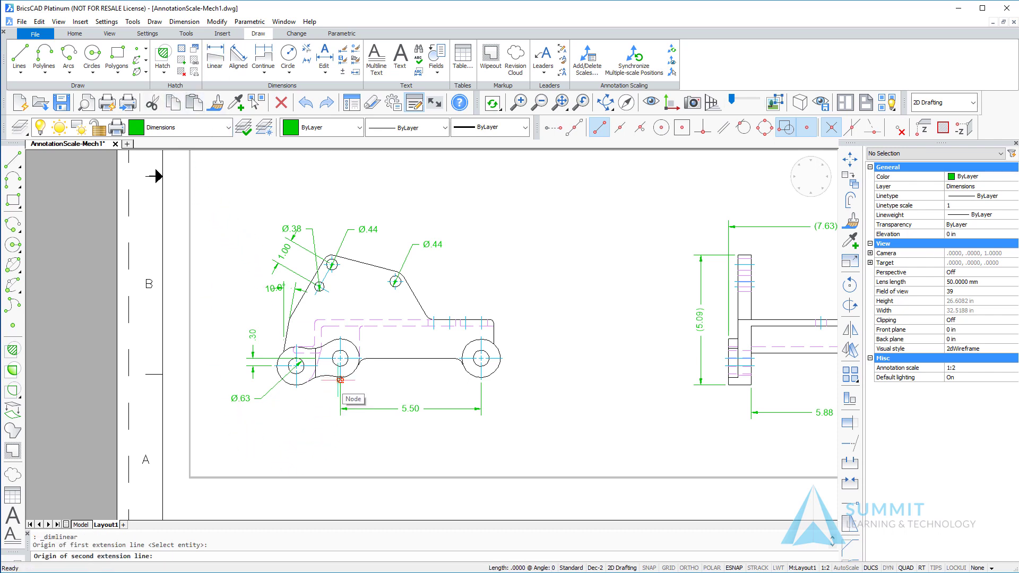
{"action": "left_click", "coordinate": [296, 385]}
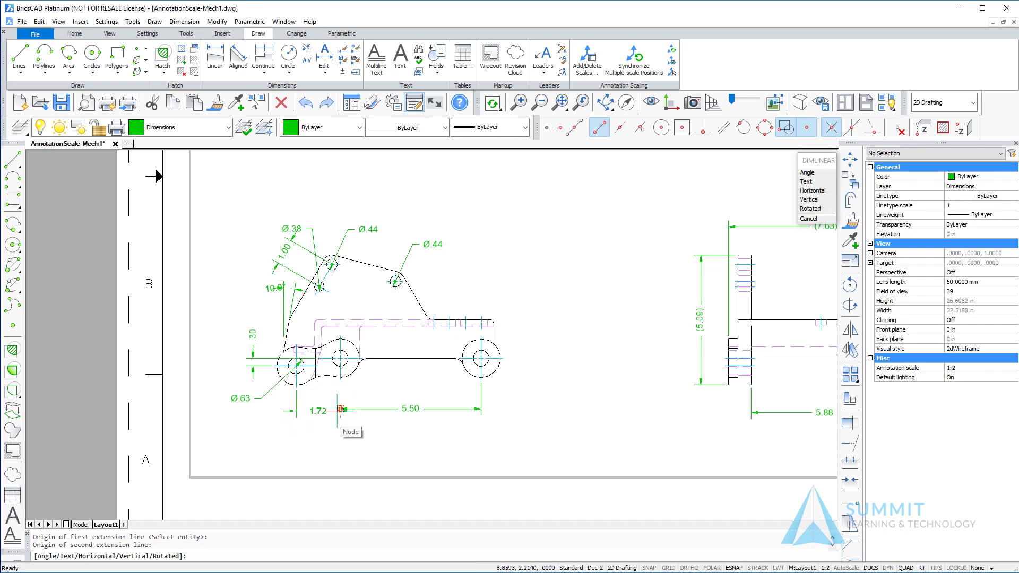
{"action": "left_click", "coordinate": [338, 408]}
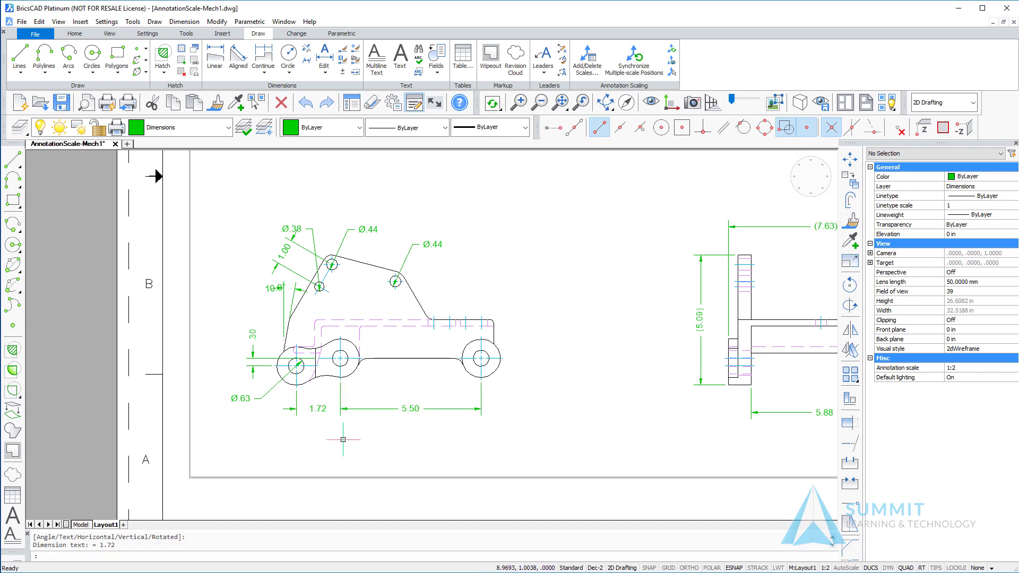
Activate the section viewport and move the SECTION A-A label straight down about 1.94 in.
{"action": "double_click", "coordinate": [384, 503]}
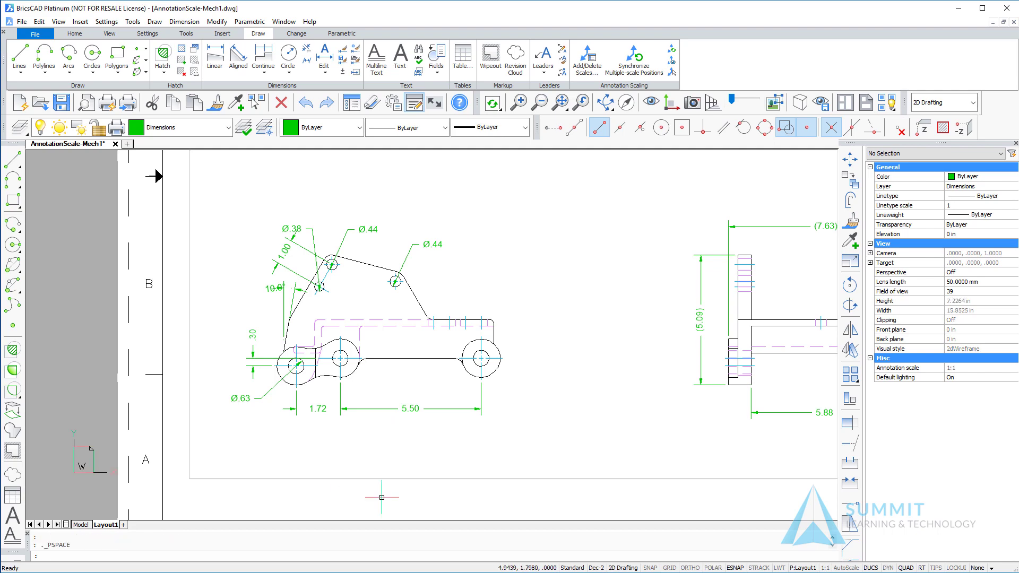
{"action": "scroll", "coordinate": [509, 438], "scroll_direction": "down", "scroll_amount": 5}
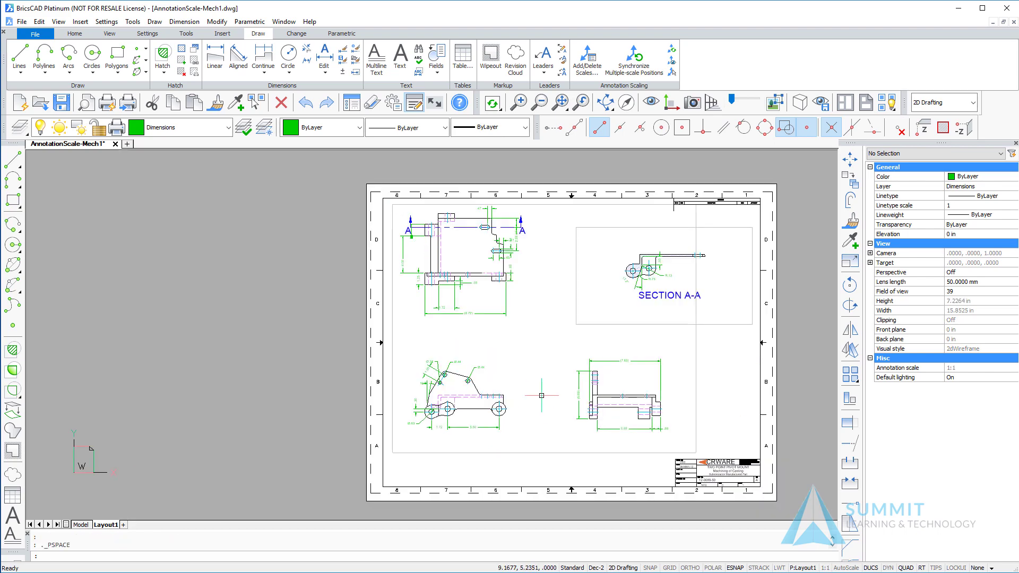
{"action": "middle_click_drag", "start_coordinate": [541, 395], "coordinate": [386, 399]}
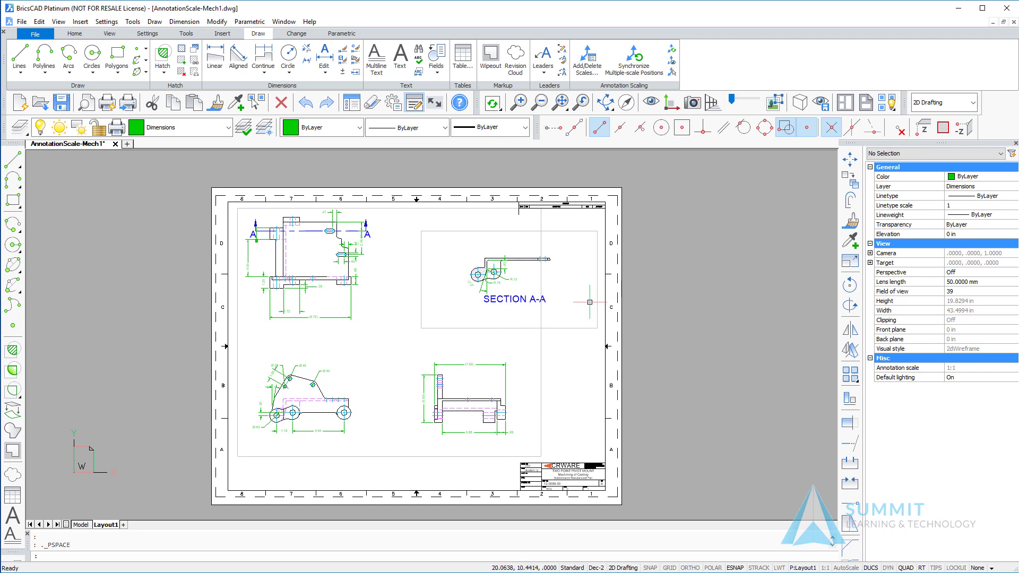
{"action": "double_click", "coordinate": [572, 311]}
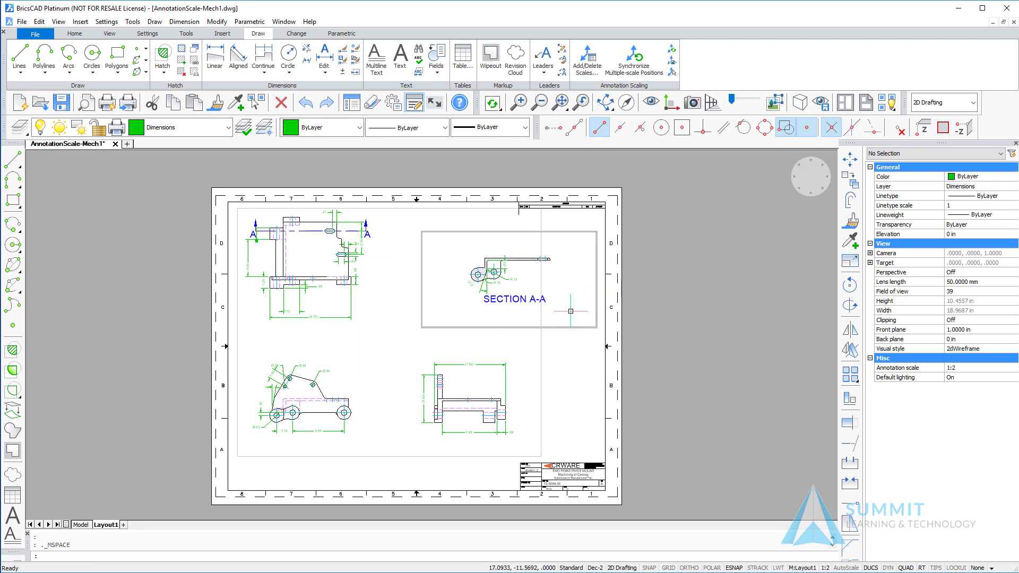
{"action": "key", "text": "ctrl+z"}
{"action": "key", "text": "ctrl+z"}
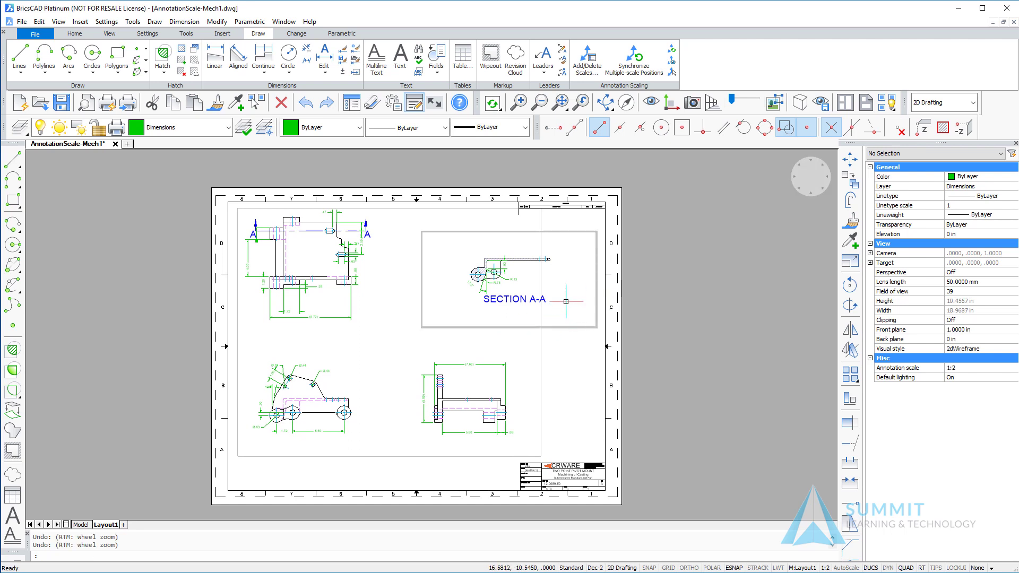
{"action": "left_click", "coordinate": [510, 299]}
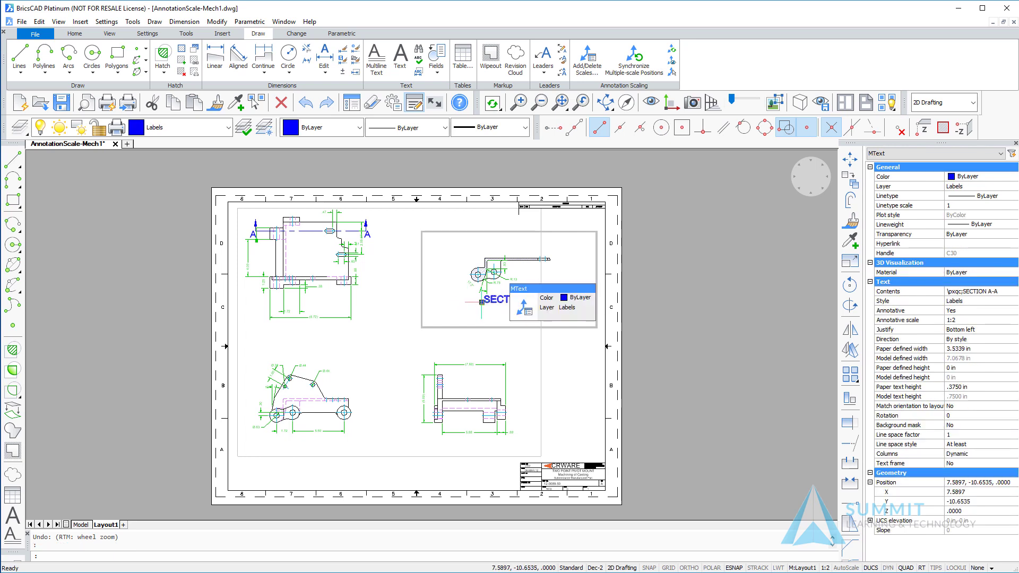
{"action": "left_click", "coordinate": [481, 302]}
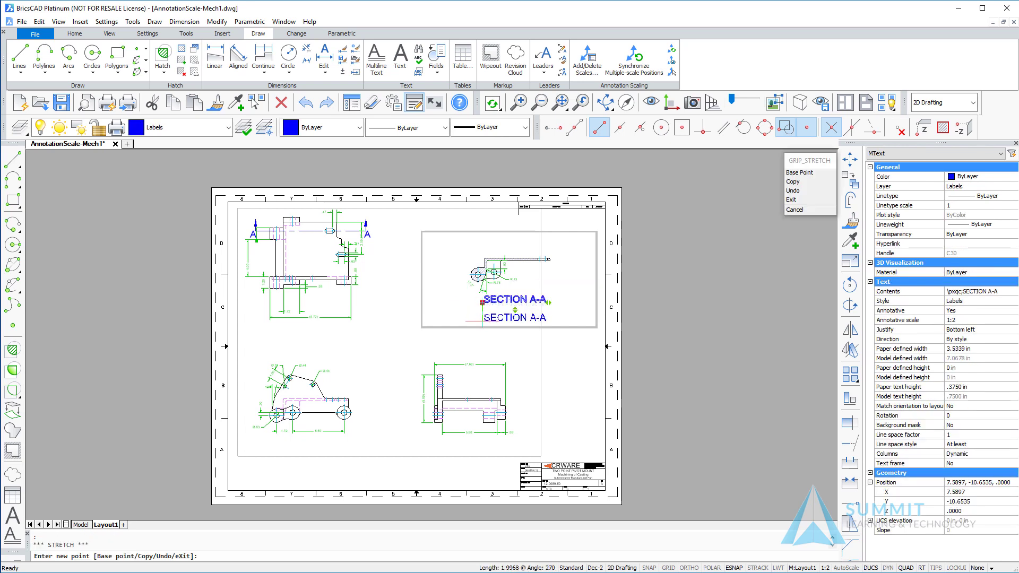
{"action": "left_click", "coordinate": [481, 320]}
{"action": "mouse_move", "coordinate": [510, 335]}
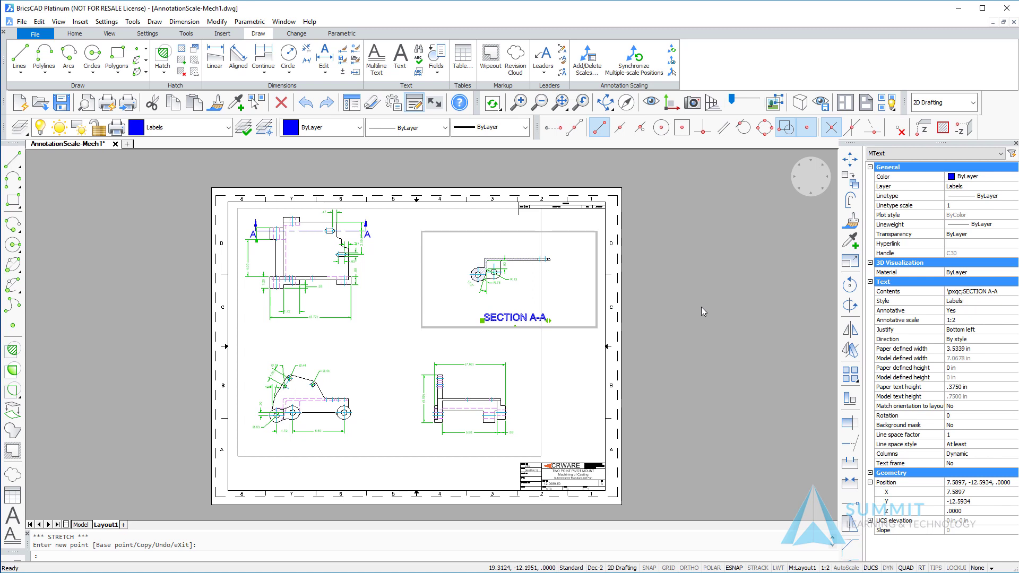
{"action": "key", "text": "Escape"}
{"action": "key", "text": "Escape"}
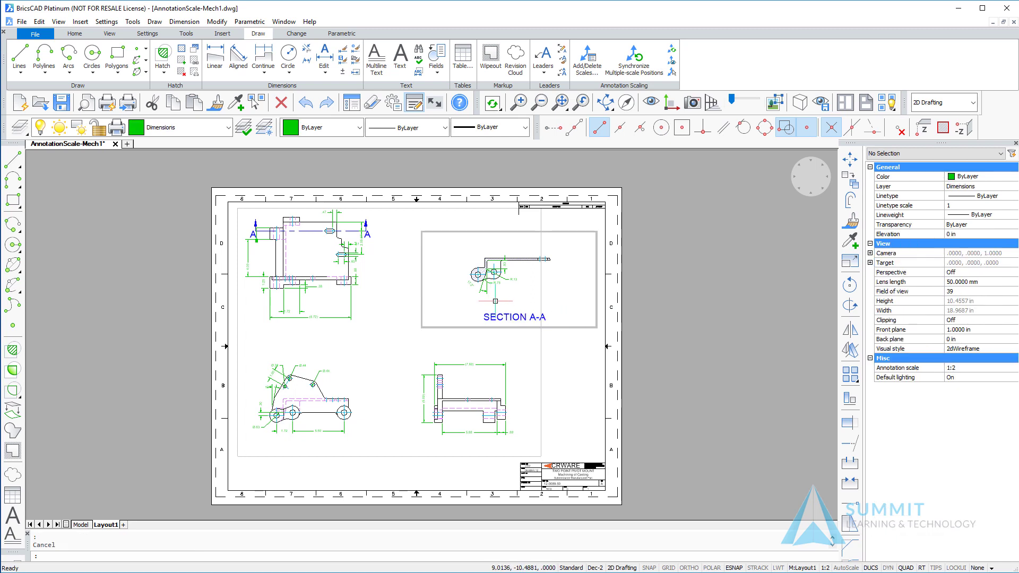
Switch the section viewport's annotation scale to 1:1 to compare the label's position, and restore it to 1:2.
{"action": "mouse_move", "coordinate": [503, 317]}
{"action": "left_click", "coordinate": [826, 569]}
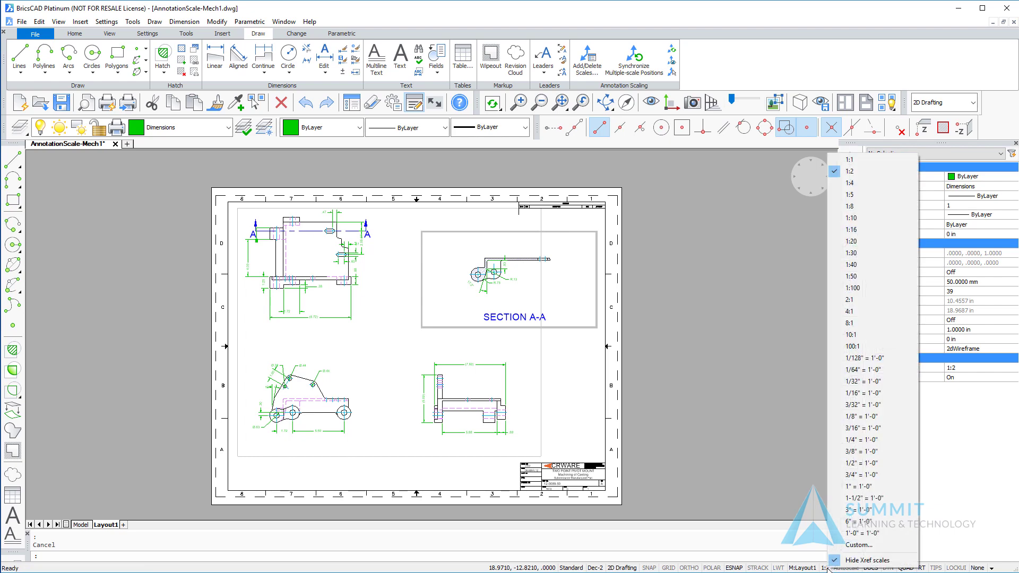
{"action": "left_click", "coordinate": [858, 164]}
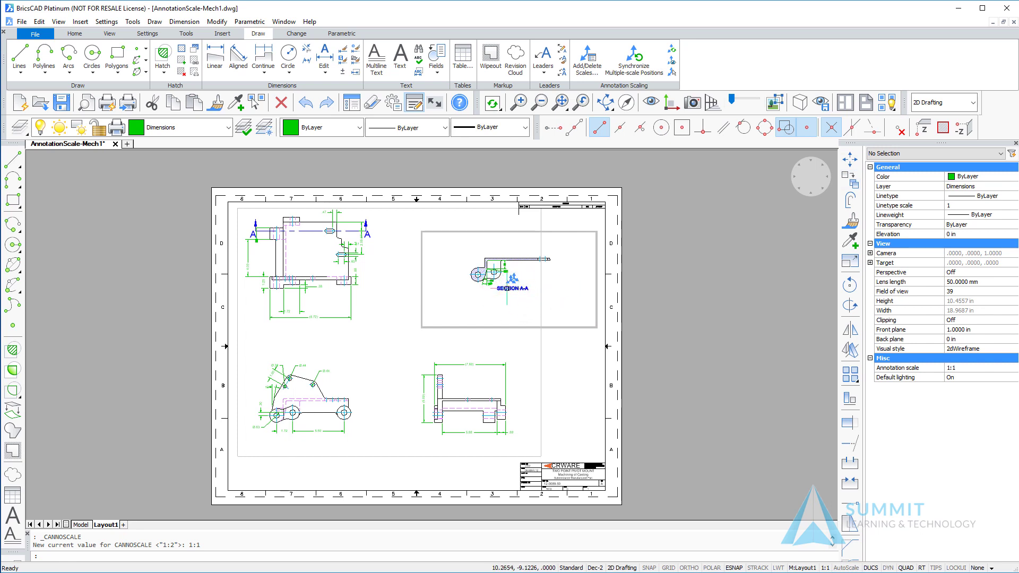
{"action": "mouse_move", "coordinate": [511, 289]}
{"action": "left_click", "coordinate": [826, 567]}
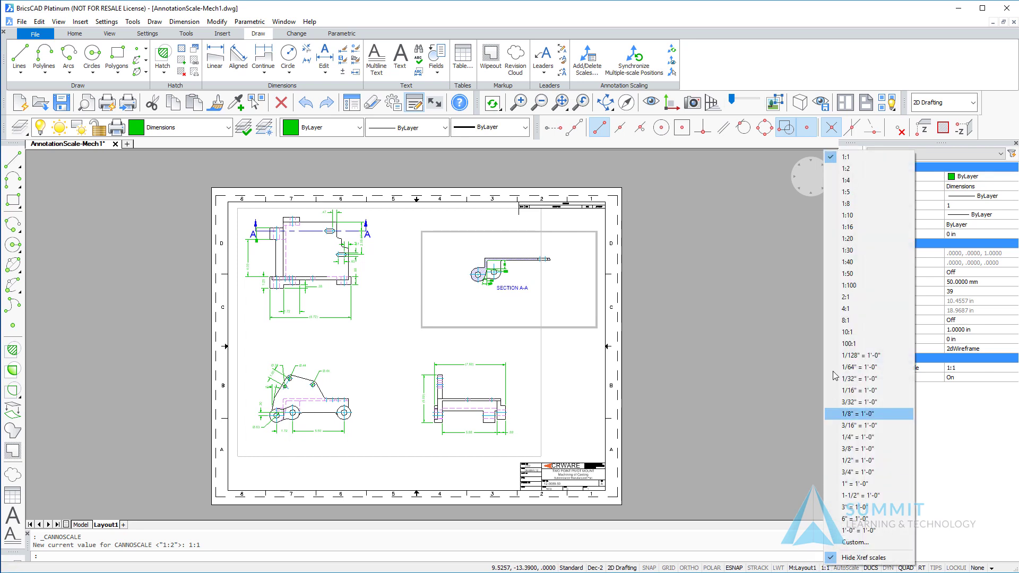
{"action": "left_click", "coordinate": [846, 169]}
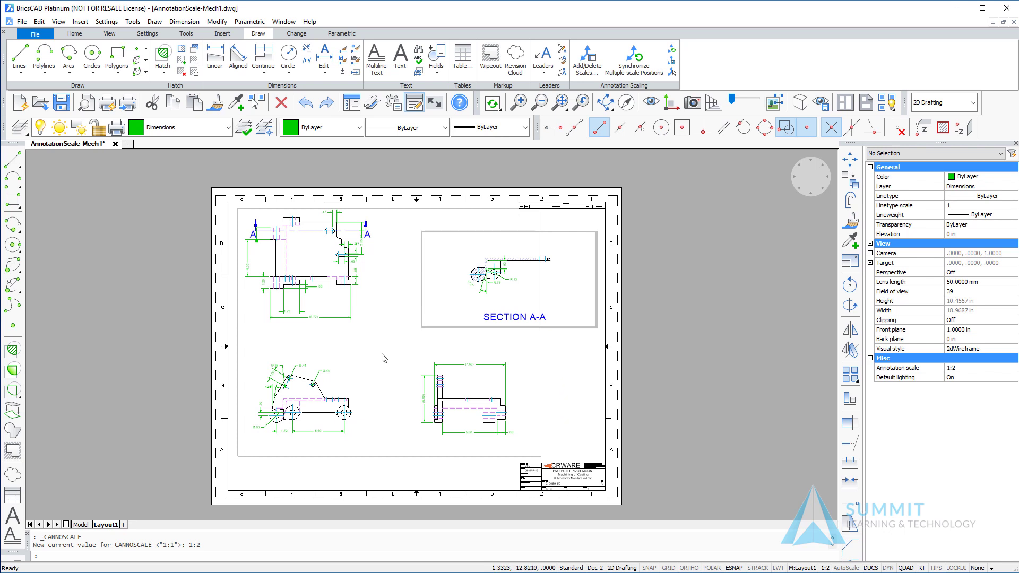
Delete the 1:1, 1:4 and 1:8 annotation scales from all annotative objects in the drawing, keeping only 1:2.
{"action": "left_click", "coordinate": [588, 78]}
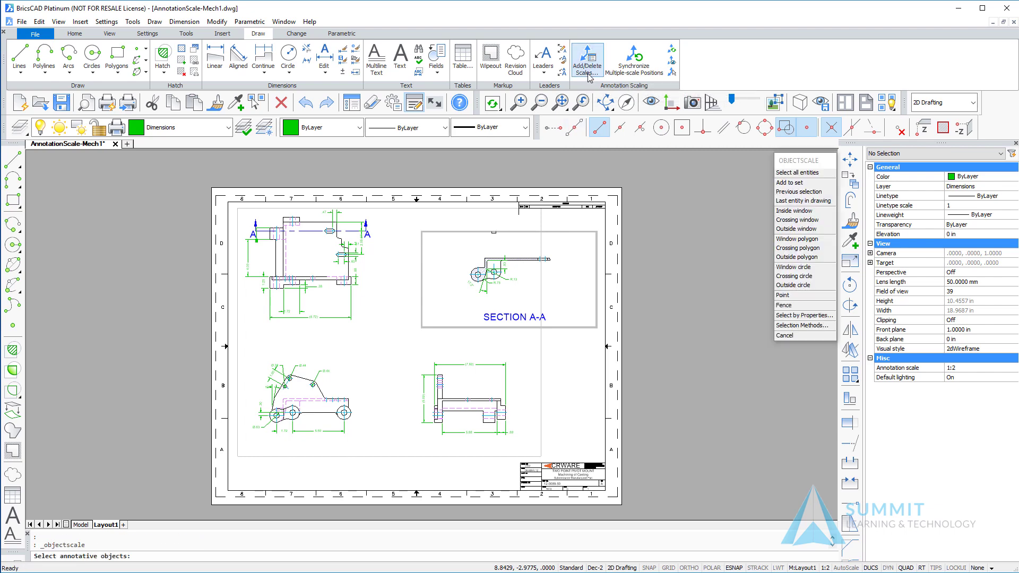
{"action": "left_click", "coordinate": [797, 173]}
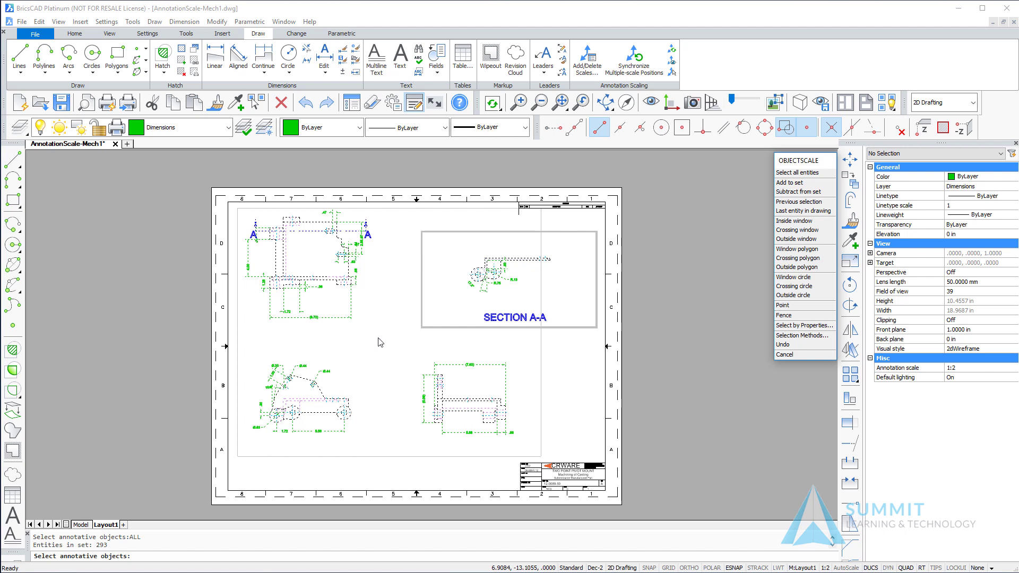
{"action": "key", "text": "Return"}
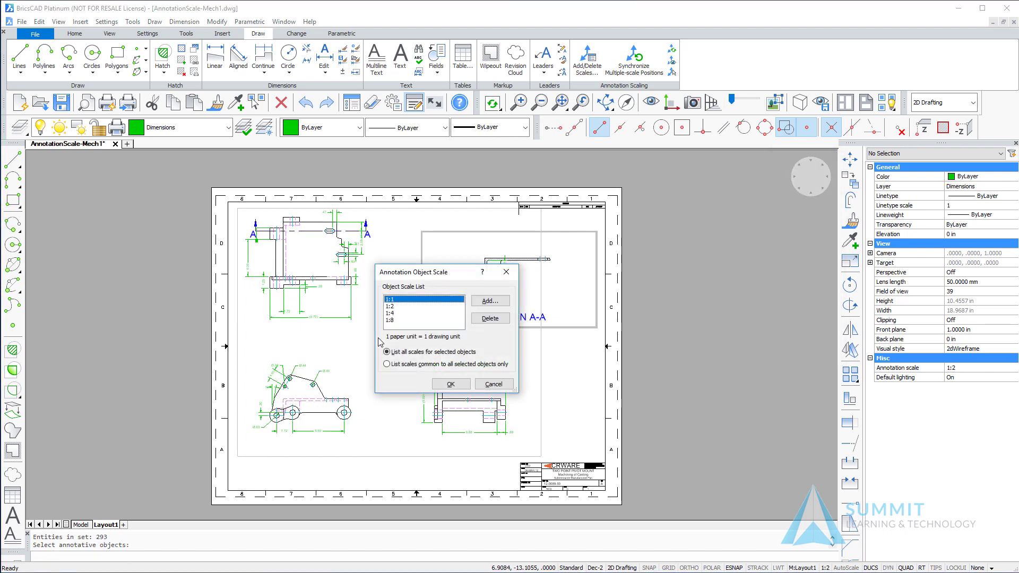
{"action": "left_click", "coordinate": [403, 313], "text": "ctrl"}
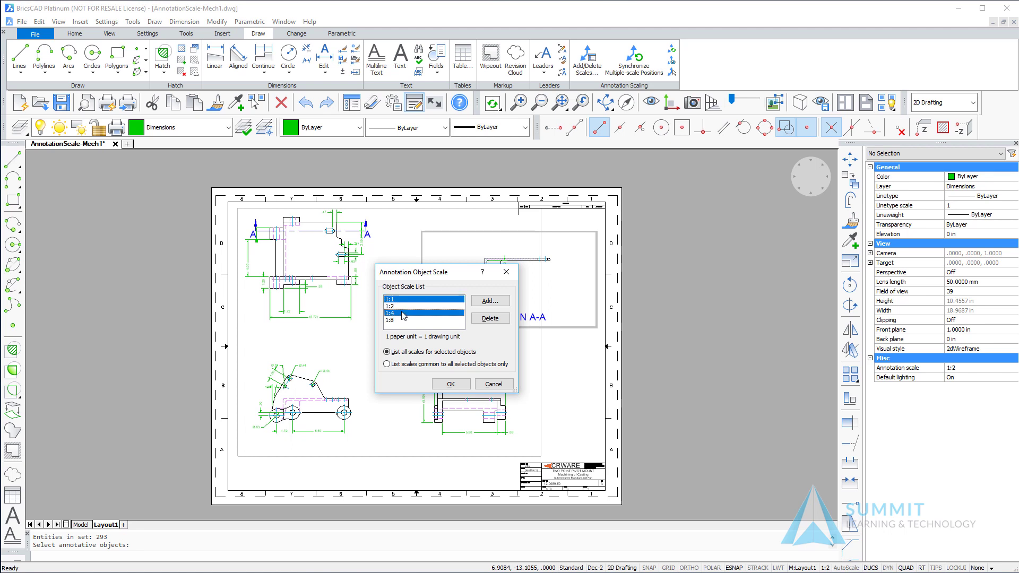
{"action": "left_click", "coordinate": [400, 320], "text": "ctrl"}
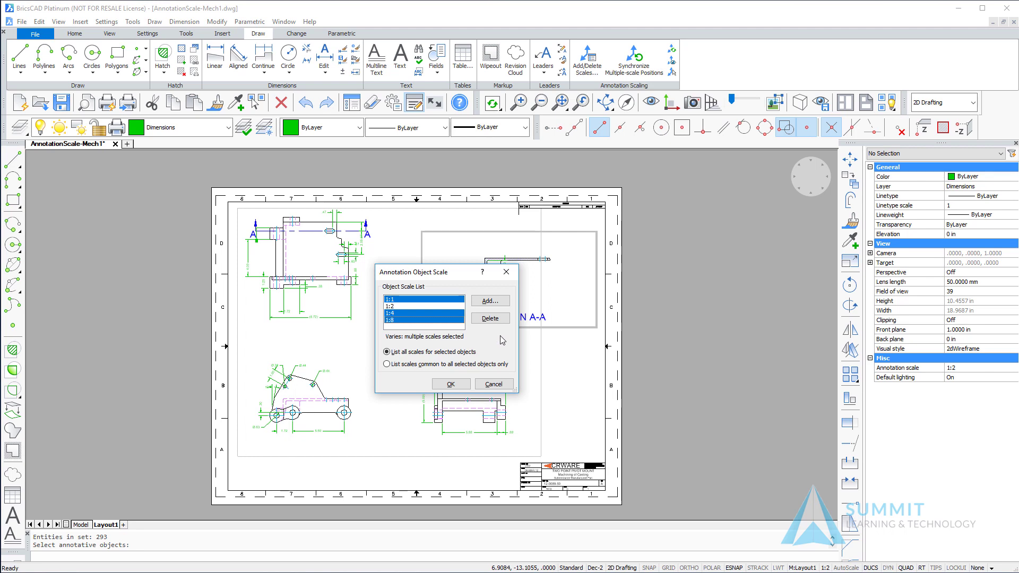
{"action": "left_click", "coordinate": [489, 319]}
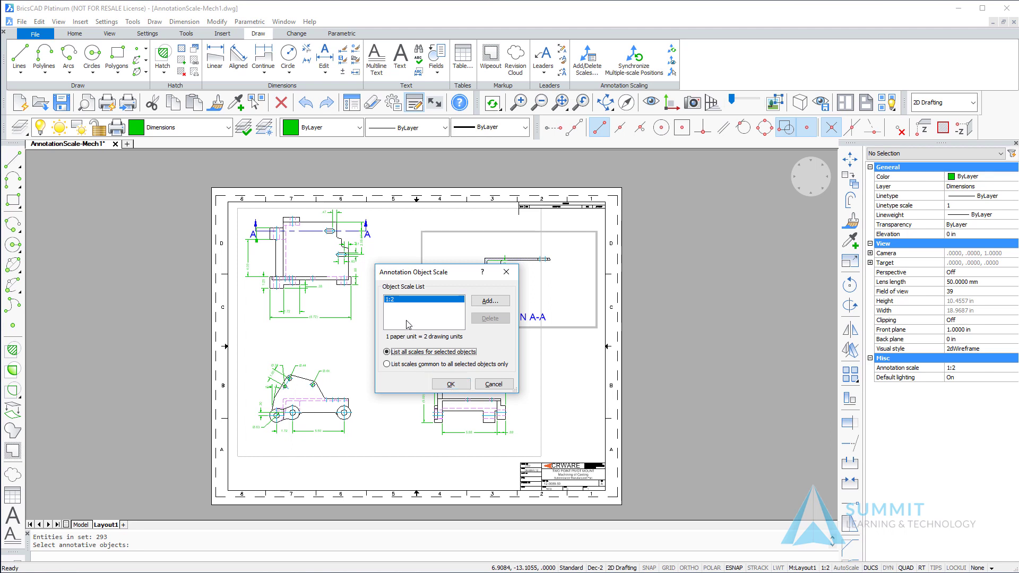
{"action": "left_click", "coordinate": [451, 385]}
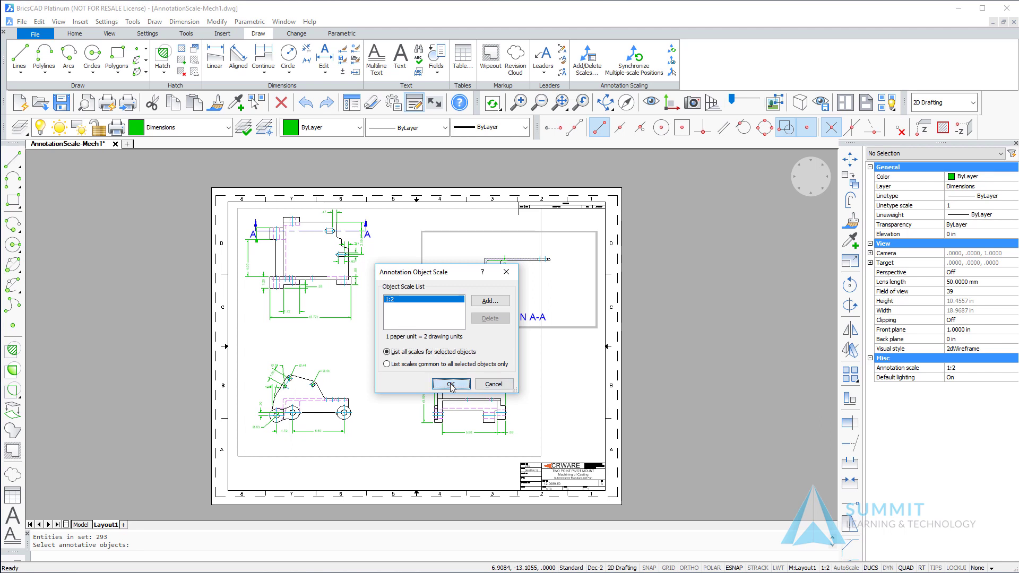
{"action": "left_click", "coordinate": [451, 384]}
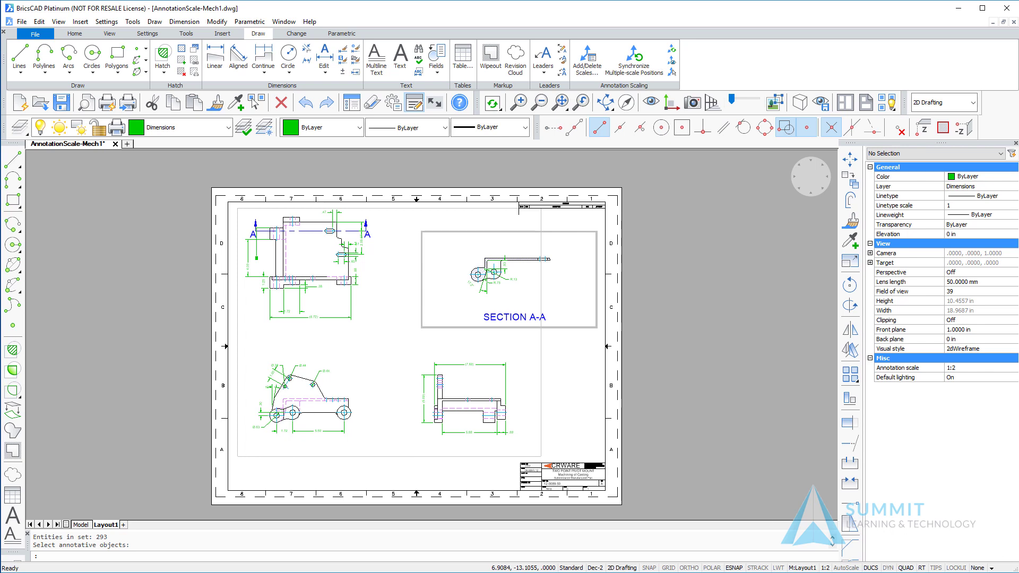
Turn off the display of annotative objects that do not support the current scale, and return to paper space.
{"action": "left_click", "coordinate": [846, 568]}
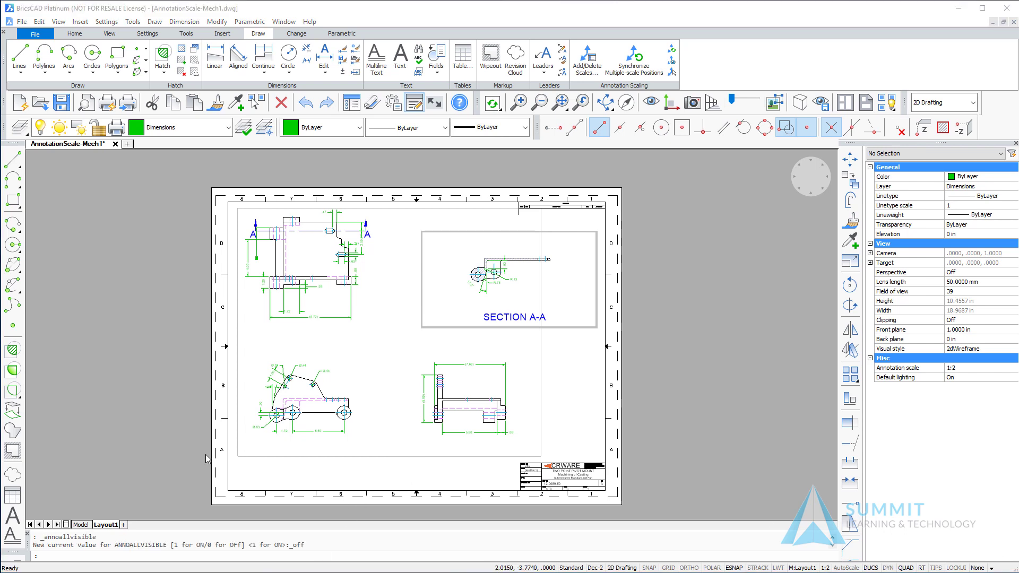
{"action": "double_click", "coordinate": [238, 479]}
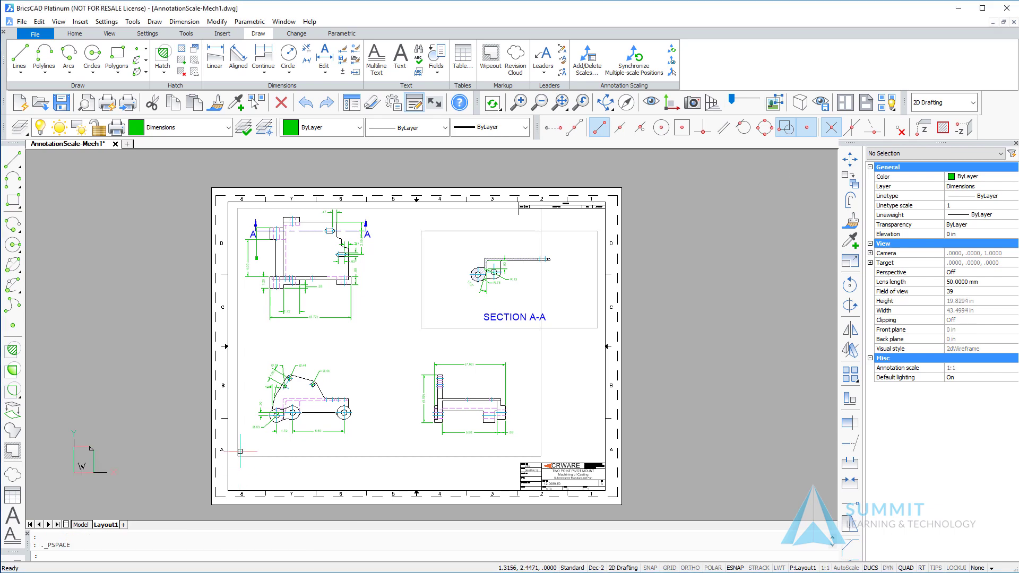
Select the large viewport in the layout to check its scale properties, and clear the selection.
{"action": "scroll", "coordinate": [240, 451], "scroll_direction": "down", "scroll_amount": 2}
{"action": "scroll", "coordinate": [240, 451], "scroll_direction": "up", "scroll_amount": 5}
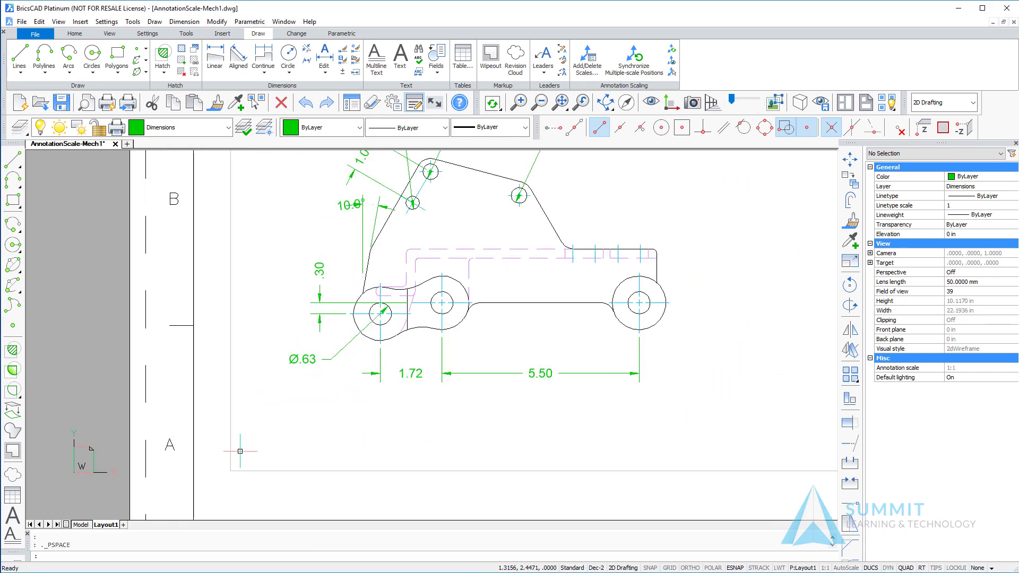
{"action": "scroll", "coordinate": [269, 437], "scroll_direction": "down", "scroll_amount": 3}
{"action": "scroll", "coordinate": [269, 437], "scroll_direction": "down", "scroll_amount": 3}
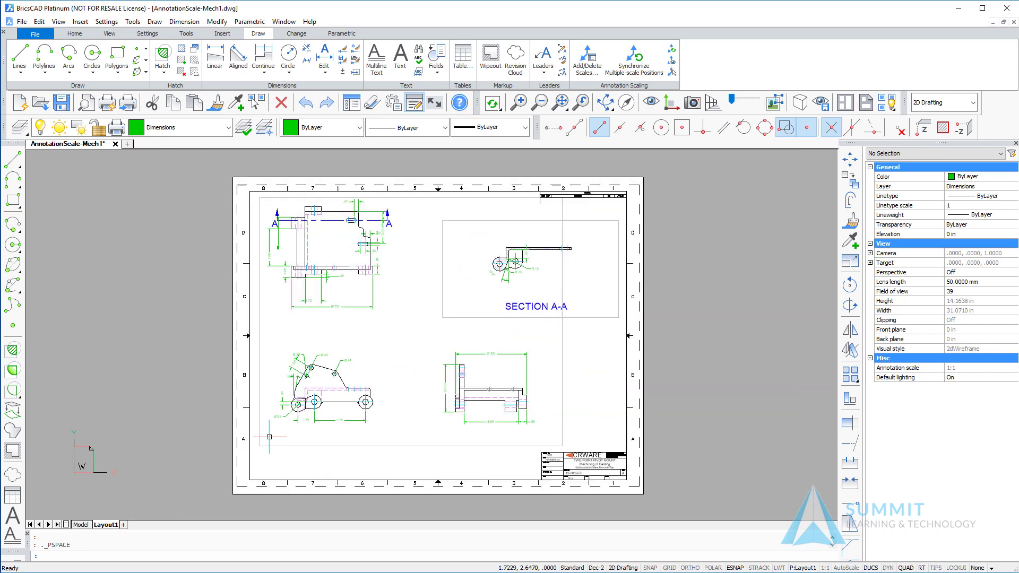
{"action": "scroll", "coordinate": [270, 437], "scroll_direction": "up", "scroll_amount": 1}
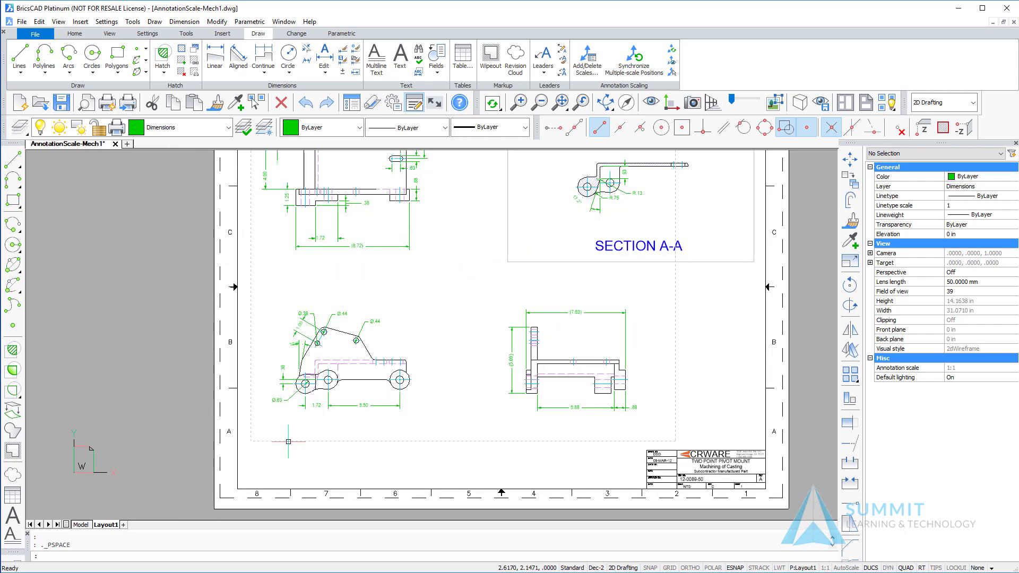
{"action": "left_click", "coordinate": [376, 441]}
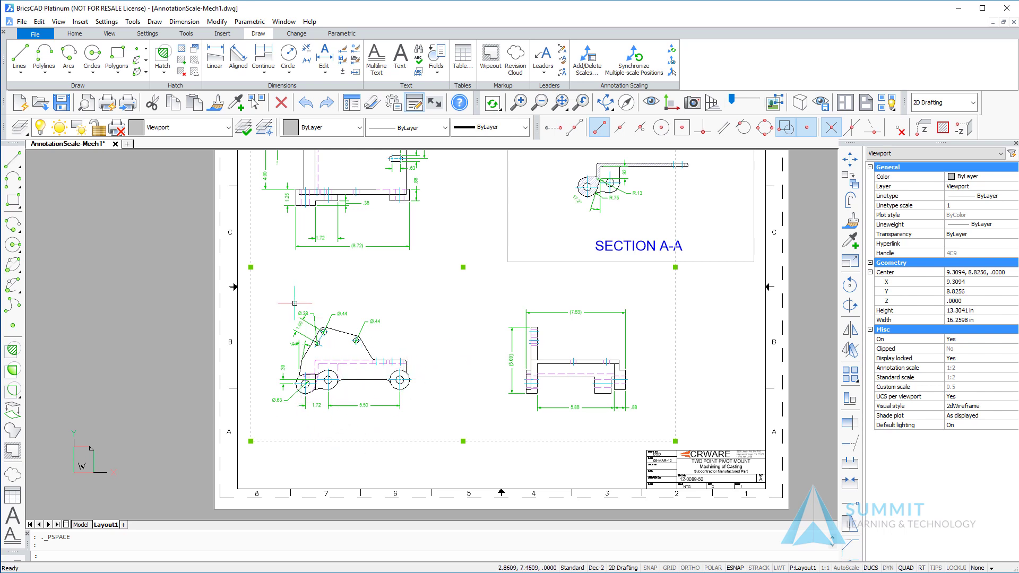
{"action": "left_click", "coordinate": [282, 456]}
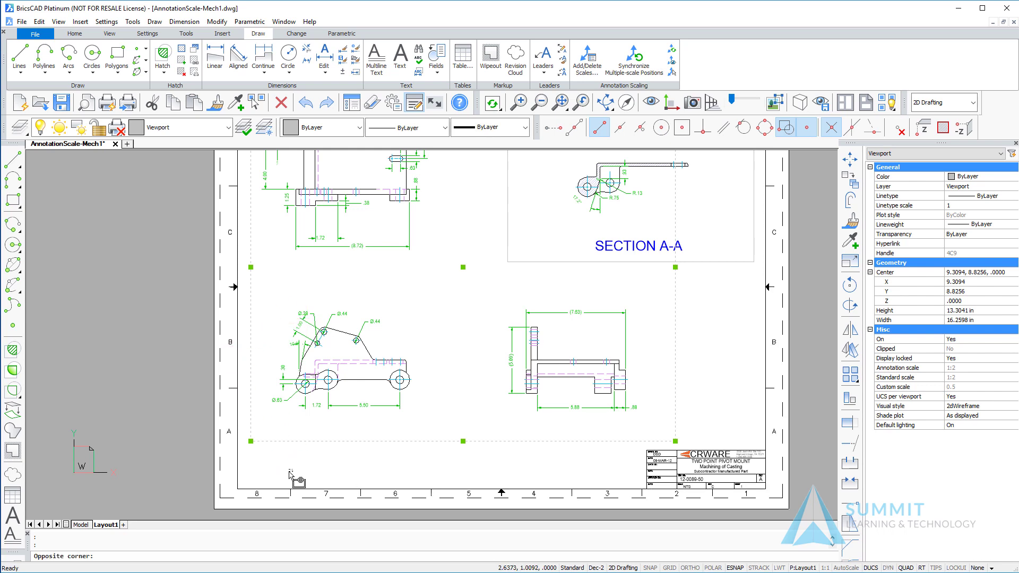
{"action": "key", "text": "Escape"}
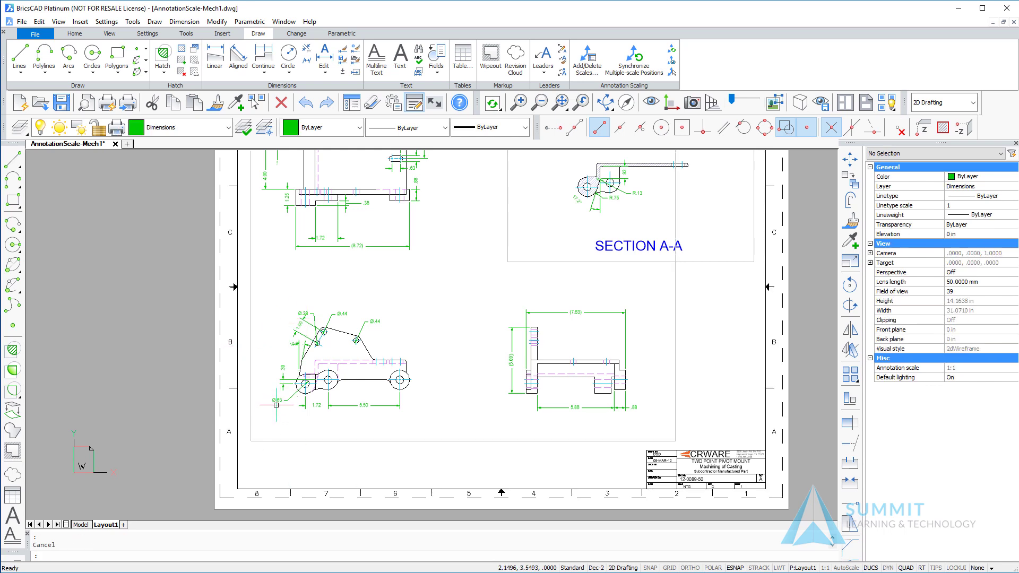
Examine the dimensions of the front and side views at close range in the layout.
{"action": "scroll", "coordinate": [288, 437], "scroll_direction": "down", "scroll_amount": 3}
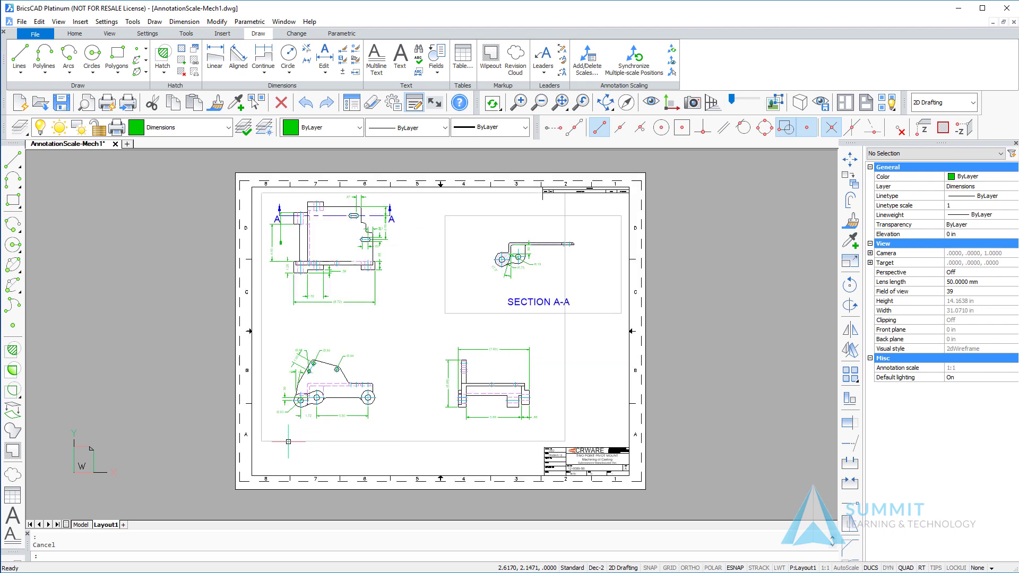
{"action": "scroll", "coordinate": [288, 440], "scroll_direction": "up", "scroll_amount": 5}
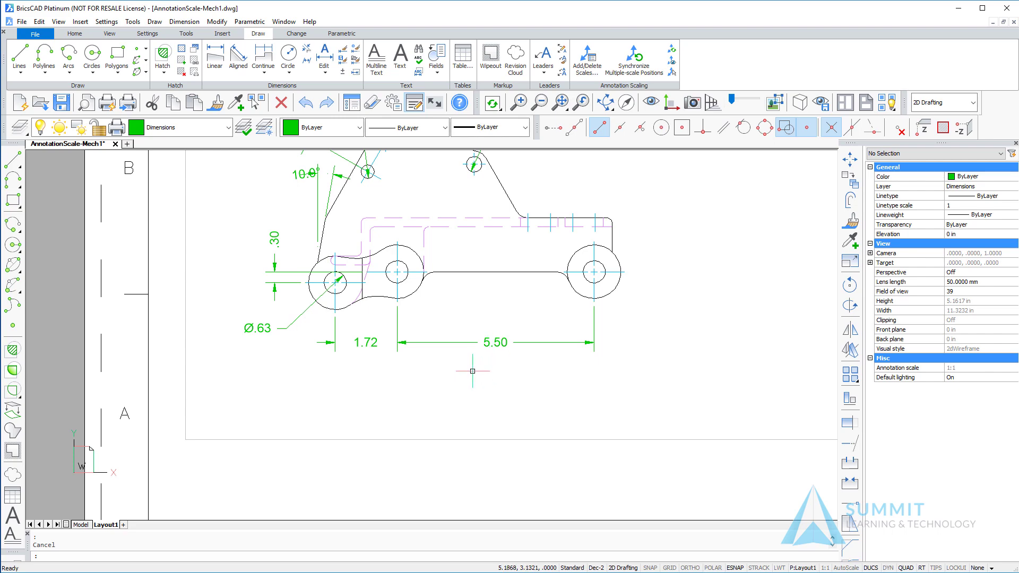
{"action": "scroll", "coordinate": [472, 371], "scroll_direction": "down", "scroll_amount": 8}
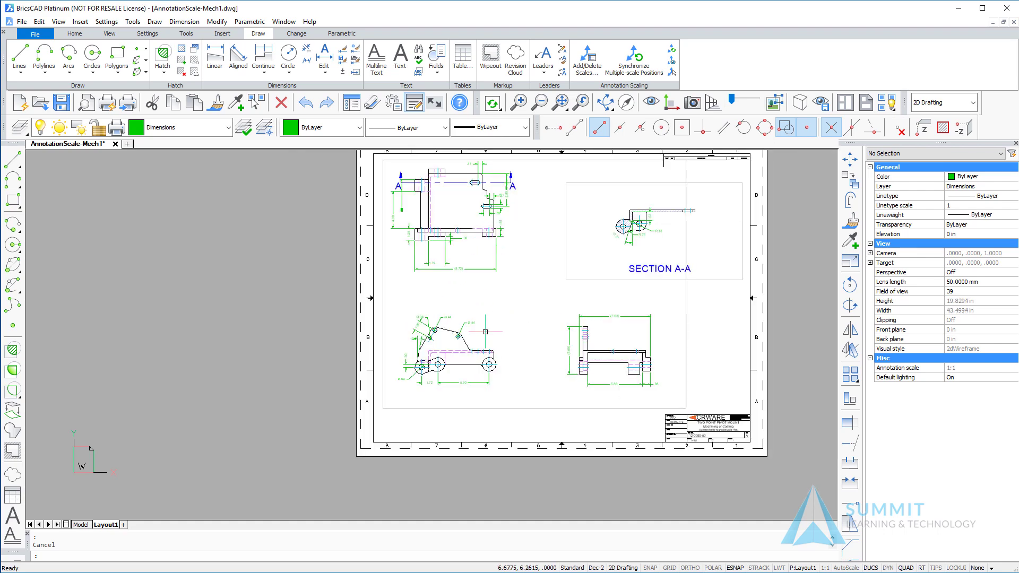
{"action": "middle_click_drag", "start_coordinate": [510, 319], "coordinate": [368, 365]}
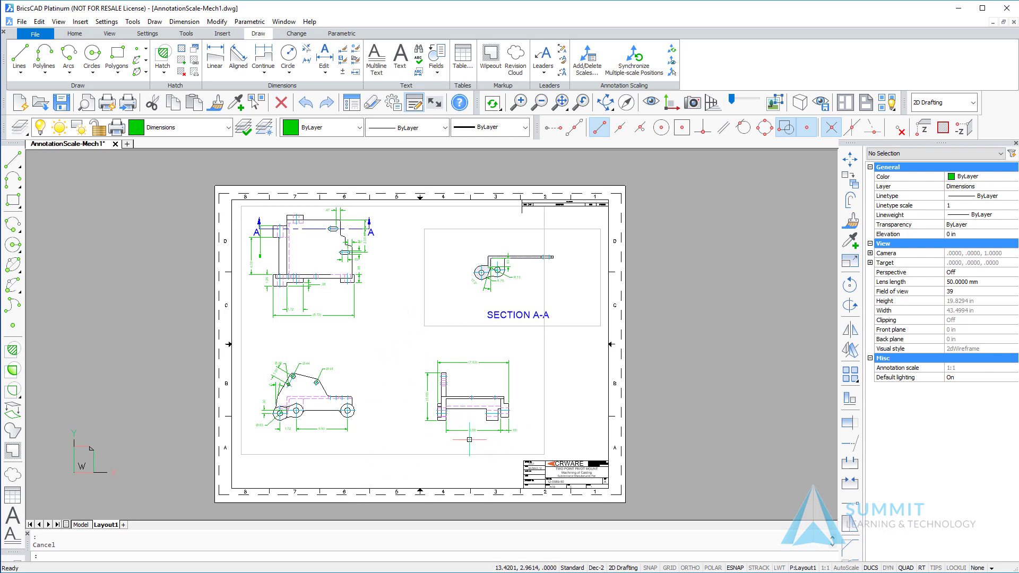
{"action": "scroll", "coordinate": [472, 434], "scroll_direction": "down", "scroll_amount": 3}
{"action": "scroll", "coordinate": [465, 444], "scroll_direction": "up", "scroll_amount": 4}
{"action": "scroll", "coordinate": [463, 446], "scroll_direction": "up", "scroll_amount": 4}
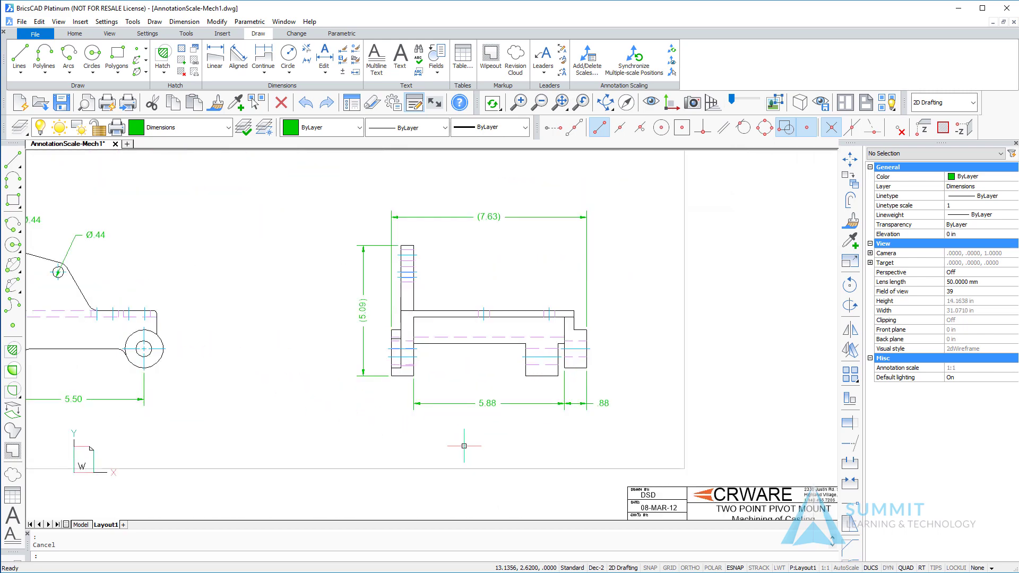